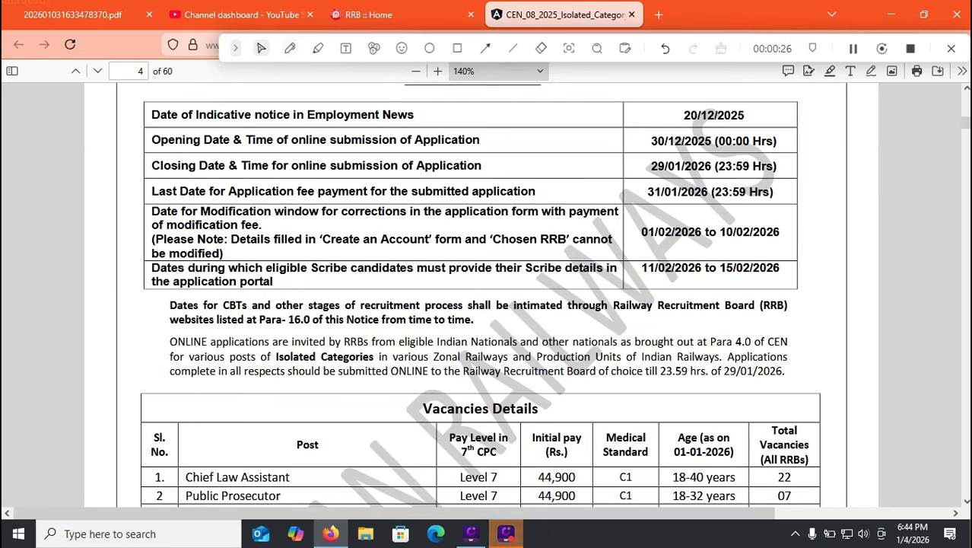
Mark the application fee payment deadline with the pen and draw a rectangle around the modification window dates.
{"action": "left_click", "coordinate": [290, 48]}
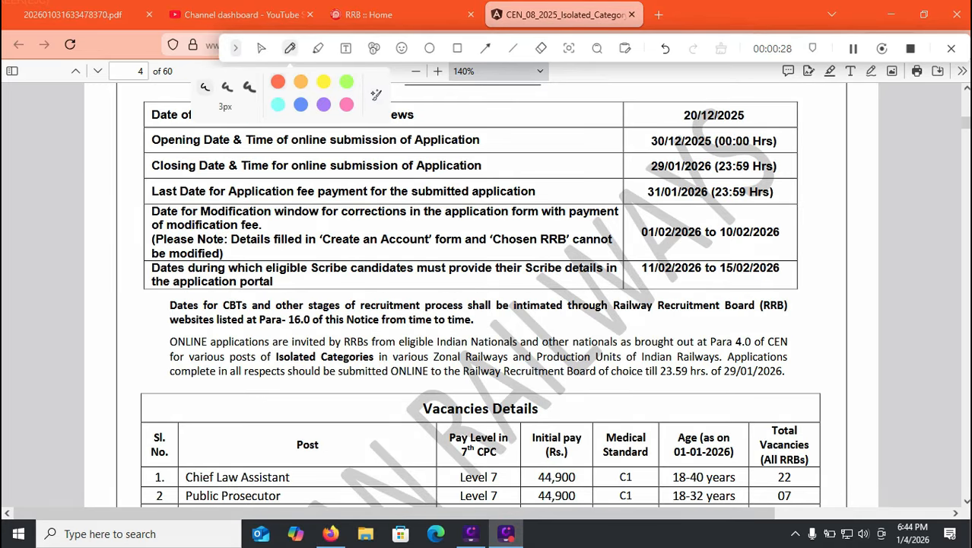
{"action": "left_click_drag", "start_coordinate": [633, 188], "coordinate": [662, 174]}
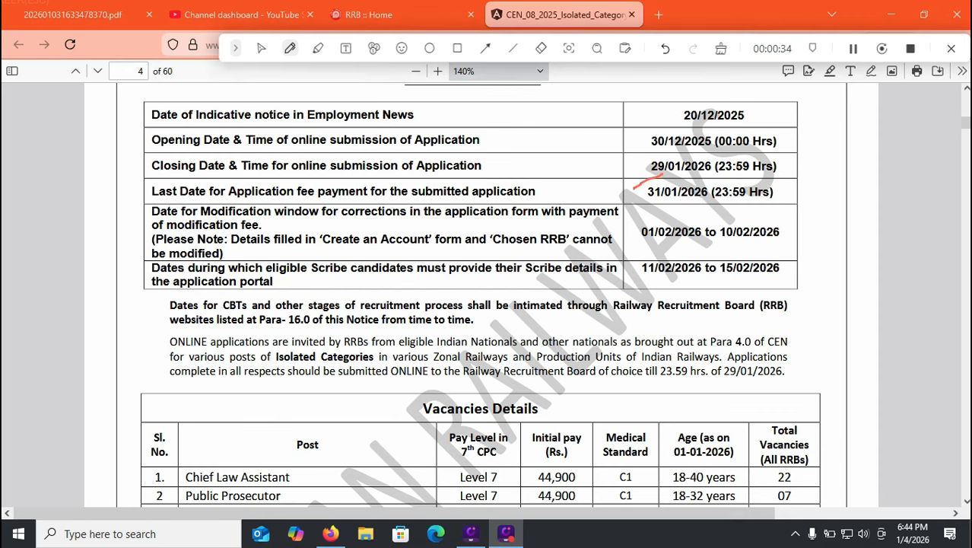
{"action": "left_click", "coordinate": [458, 48]}
{"action": "left_click_drag", "start_coordinate": [632, 215], "coordinate": [791, 249]}
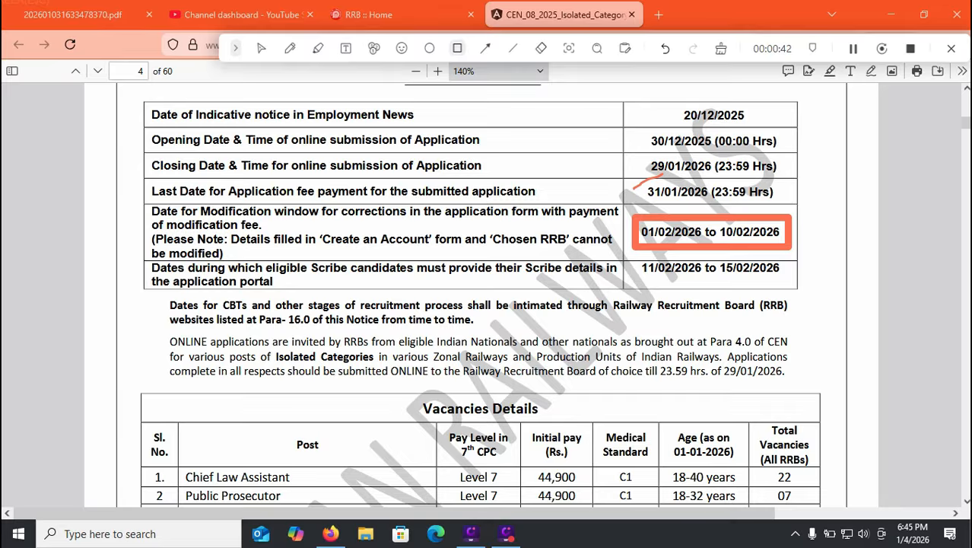
Mark the posts, Junior Translator vacancies, grand total and age heading in the Vacancies Details table, and clear all annotations.
{"action": "scroll", "coordinate": [481, 295], "scroll_direction": "down", "scroll_amount": 3}
{"action": "left_click", "coordinate": [289, 48]}
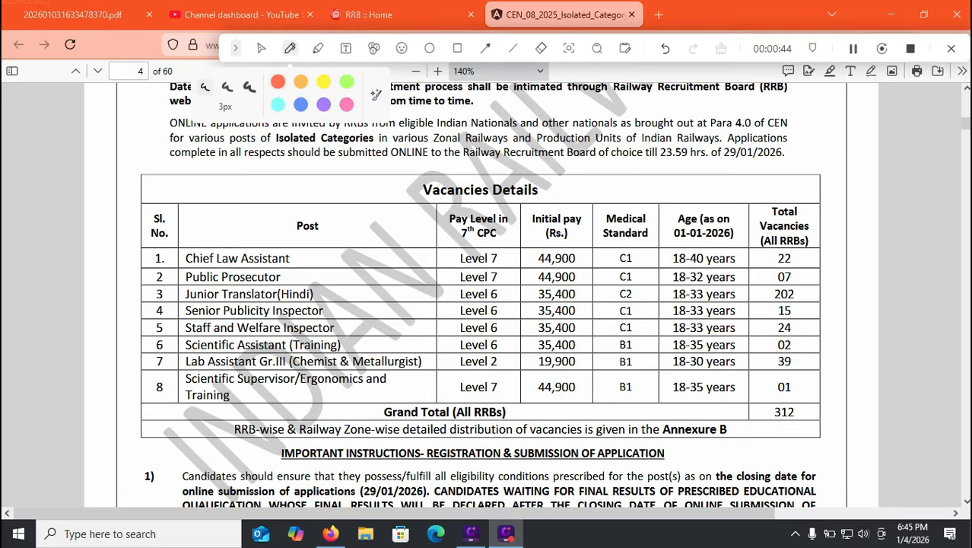
{"action": "mouse_move", "coordinate": [314, 260]}
{"action": "left_mouse_down"}
{"action": "mouse_move", "coordinate": [349, 245]}
{"action": "mouse_move", "coordinate": [358, 260]}
{"action": "left_mouse_up"}
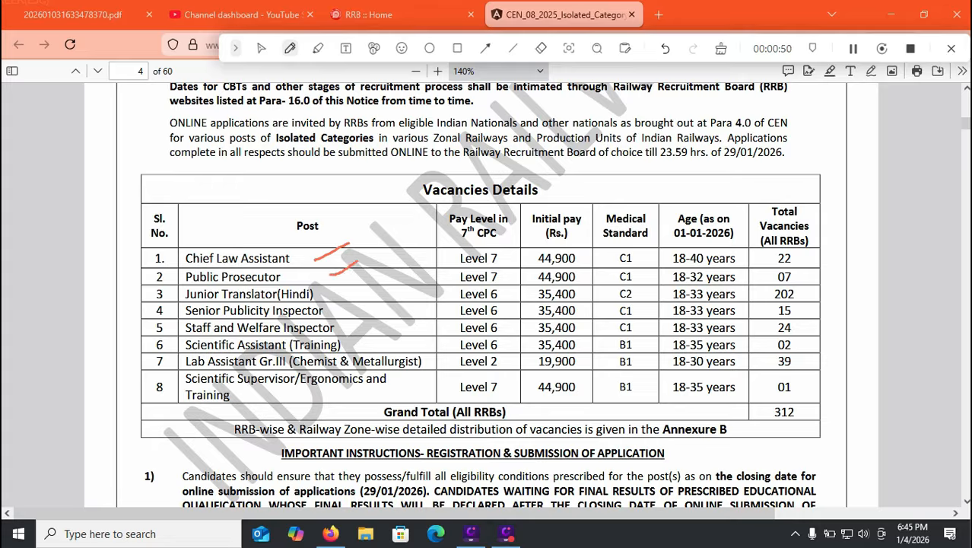
{"action": "left_click_drag", "start_coordinate": [800, 293], "coordinate": [828, 293]}
{"action": "left_click_drag", "start_coordinate": [337, 312], "coordinate": [379, 293]}
{"action": "mouse_move", "coordinate": [369, 336]}
{"action": "left_mouse_down"}
{"action": "mouse_move", "coordinate": [397, 323]}
{"action": "mouse_move", "coordinate": [401, 336]}
{"action": "left_mouse_up"}
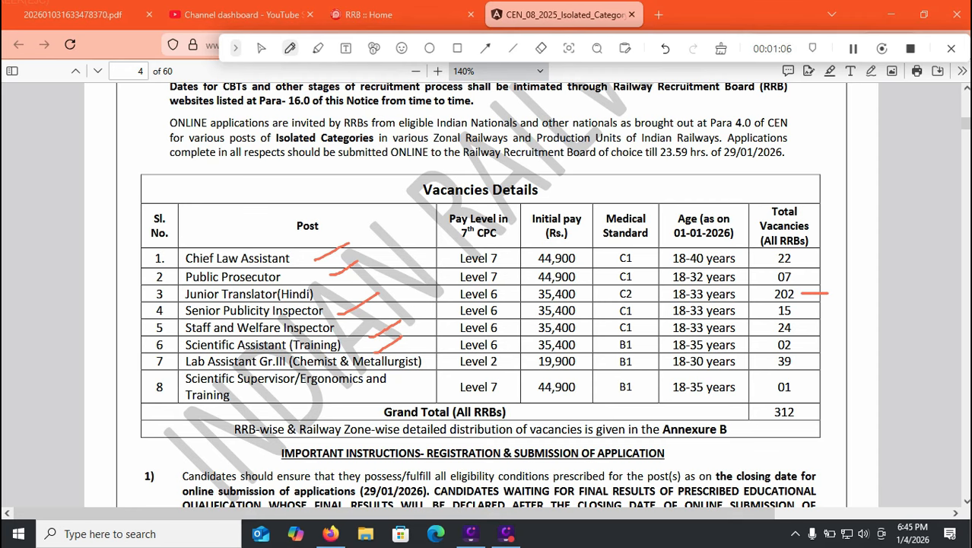
{"action": "left_click_drag", "start_coordinate": [770, 437], "coordinate": [816, 416]}
{"action": "left_click_drag", "start_coordinate": [724, 216], "coordinate": [760, 197]}
{"action": "left_click", "coordinate": [721, 48]}
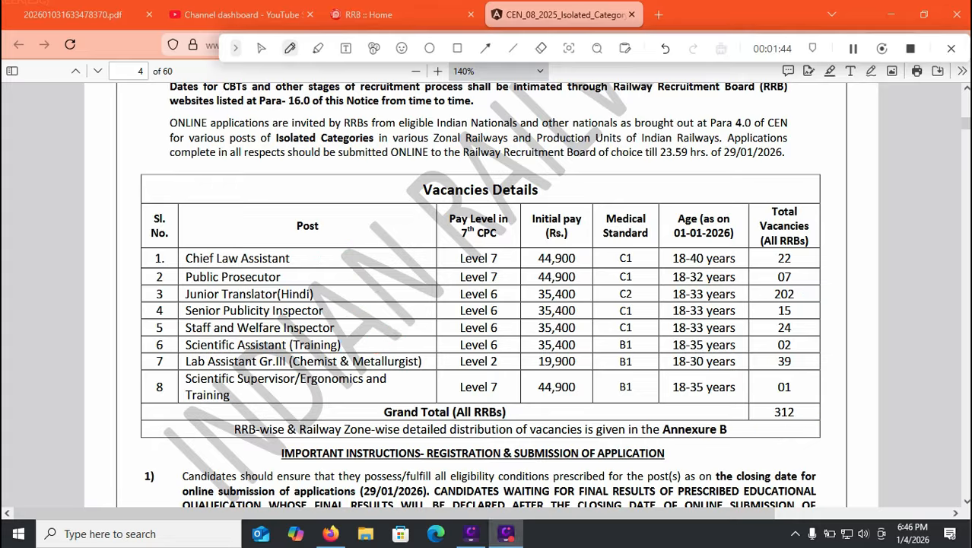
{"action": "left_click", "coordinate": [260, 48]}
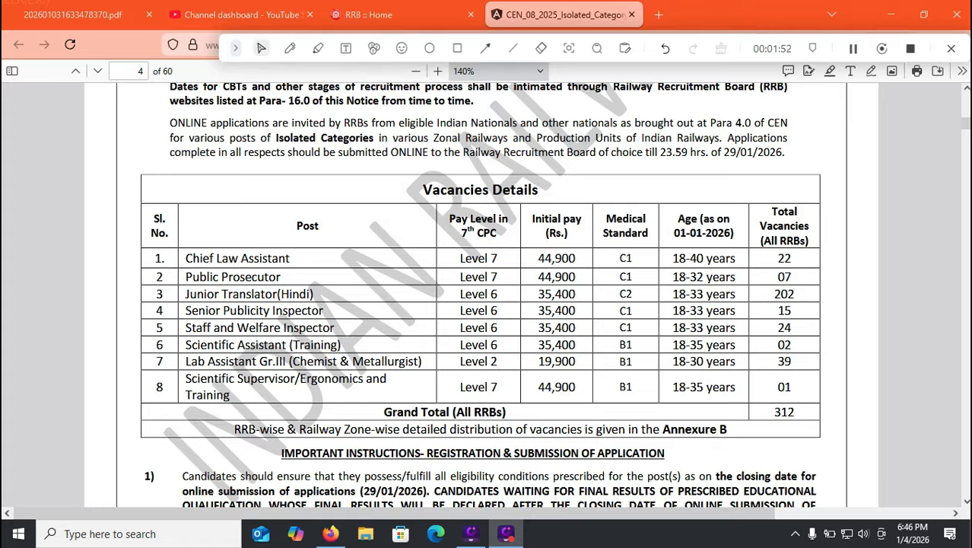
Switch from the notification PDF to the Railway Recruitment Board home page.
{"action": "scroll", "coordinate": [480, 297], "scroll_direction": "down", "scroll_amount": 10}
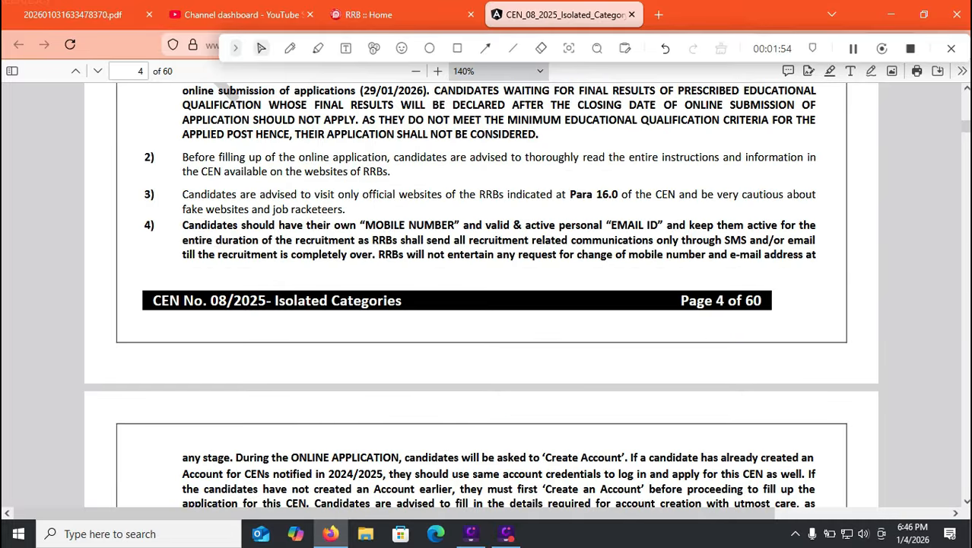
{"action": "key", "text": "ctrl+shift+Tab"}
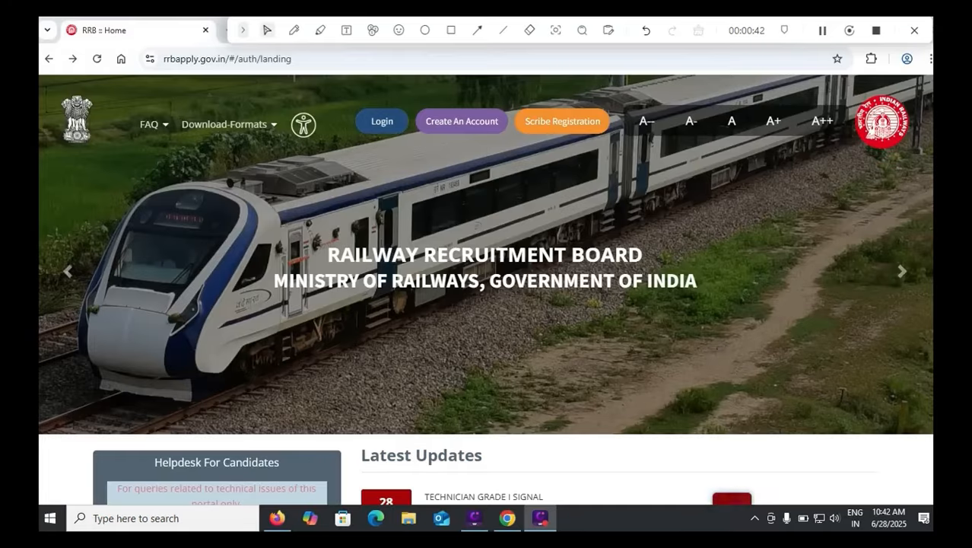
{"action": "left_click", "coordinate": [382, 121]}
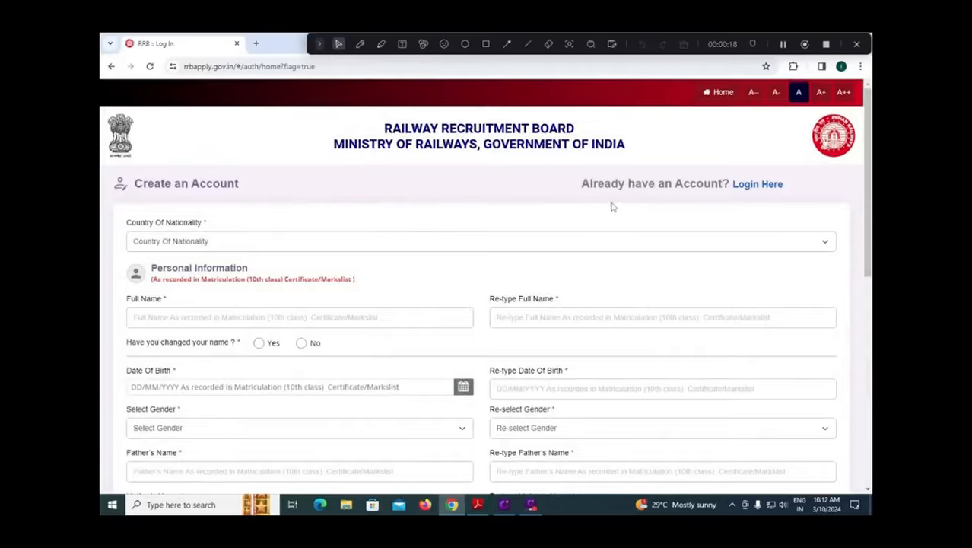
Set the country of nationality to India in the account form.
{"action": "left_click", "coordinate": [226, 243]}
{"action": "left_click", "coordinate": [180, 268]}
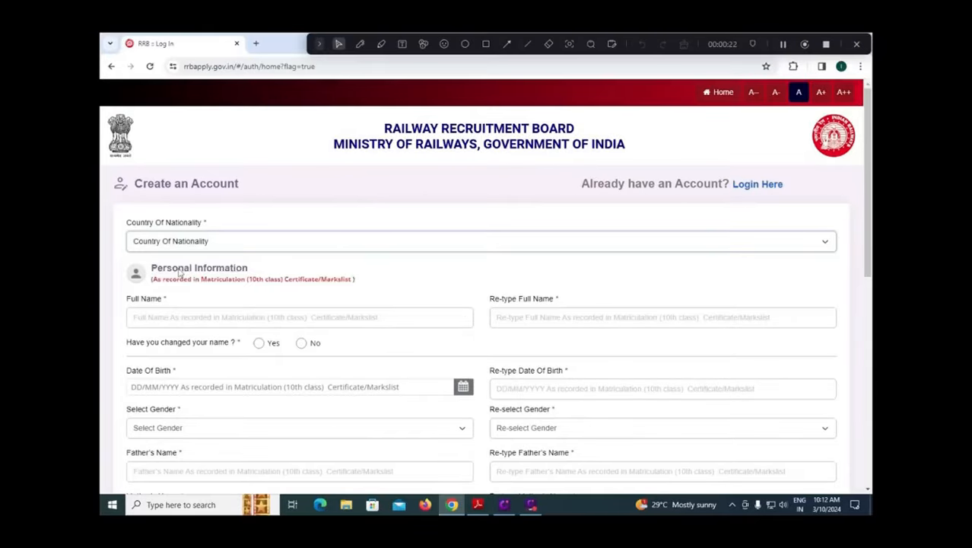
{"action": "scroll", "coordinate": [251, 302], "scroll_direction": "down", "scroll_amount": 1}
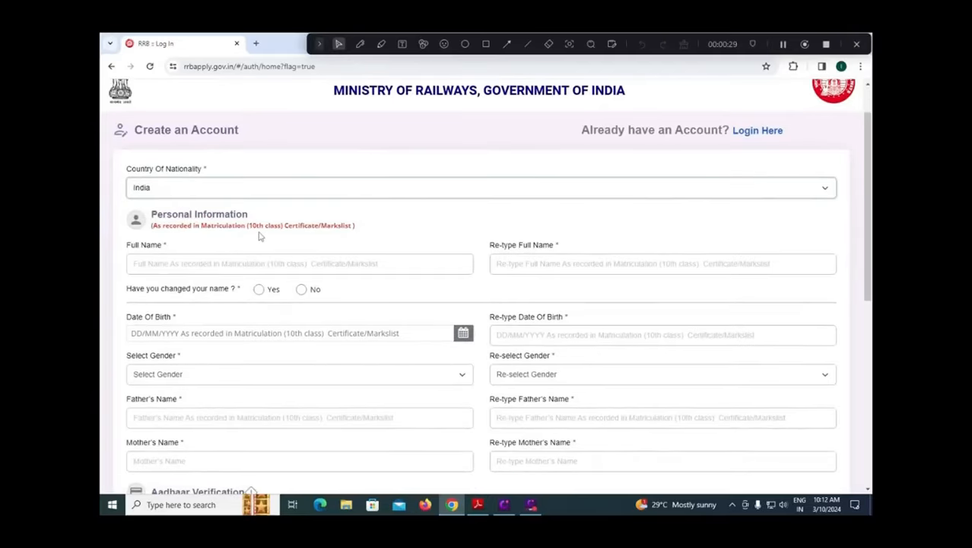
Enter and re-enter the candidate's full name, and answer No to having changed the name.
{"action": "left_click", "coordinate": [221, 267]}
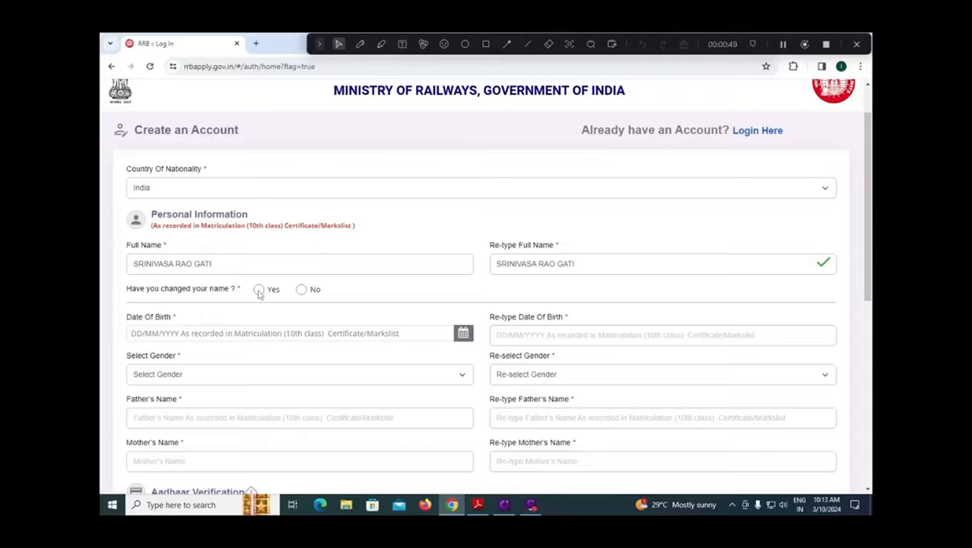
{"action": "left_click", "coordinate": [301, 289]}
Pick the candidate's date of birth from the calendar.
{"action": "left_click", "coordinate": [462, 334]}
{"action": "left_click", "coordinate": [196, 191]}
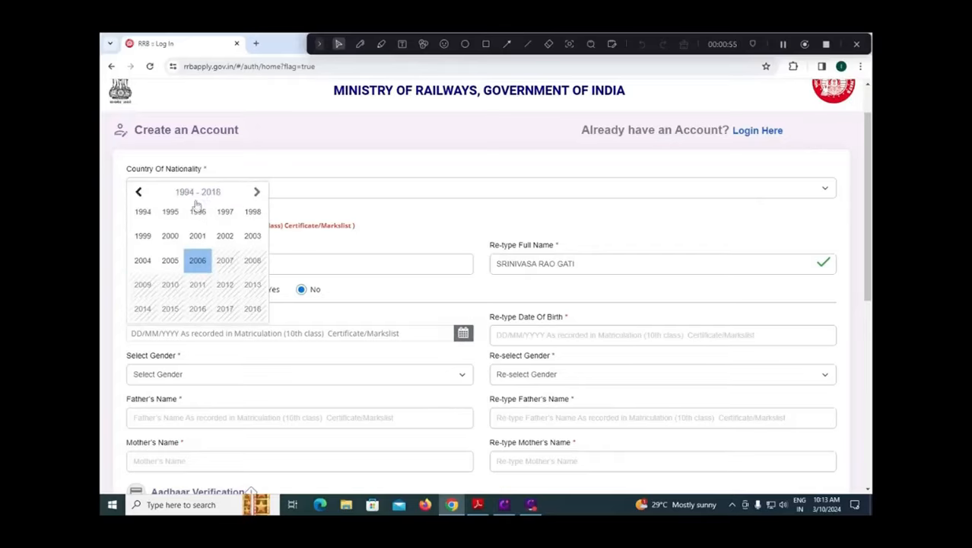
{"action": "left_click", "coordinate": [171, 236]}
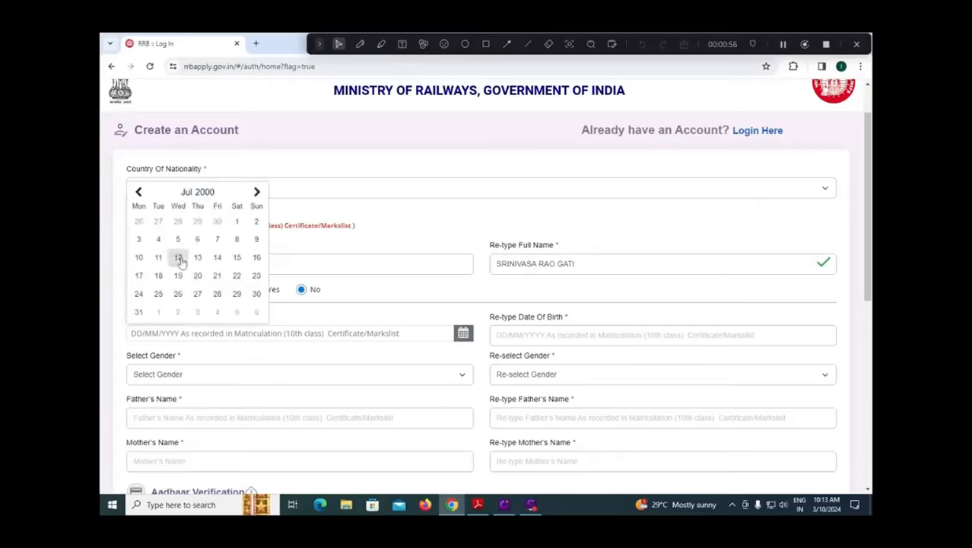
{"action": "left_click", "coordinate": [192, 192]}
{"action": "left_click", "coordinate": [153, 216]}
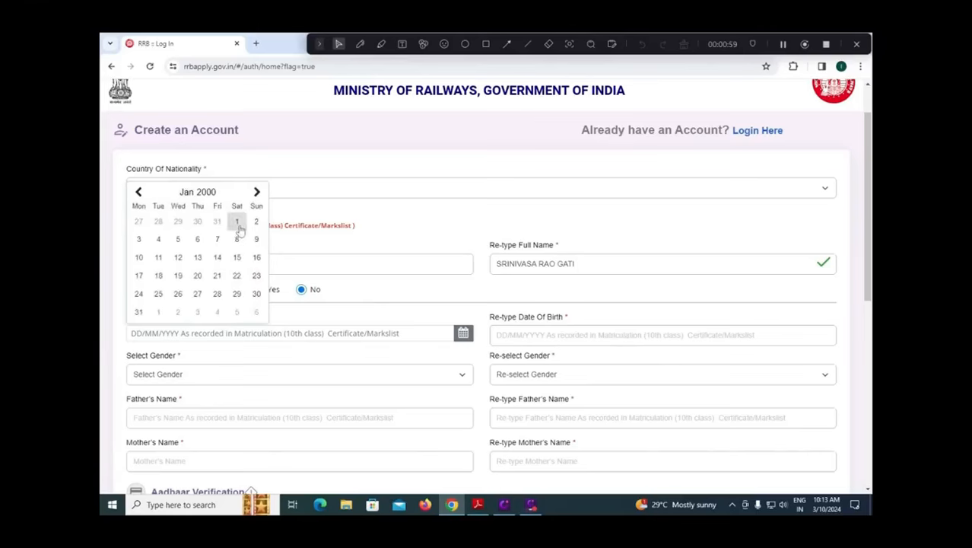
{"action": "left_click", "coordinate": [235, 222]}
Re-enter the same date of birth in the confirmation field.
{"action": "left_click", "coordinate": [513, 335]}
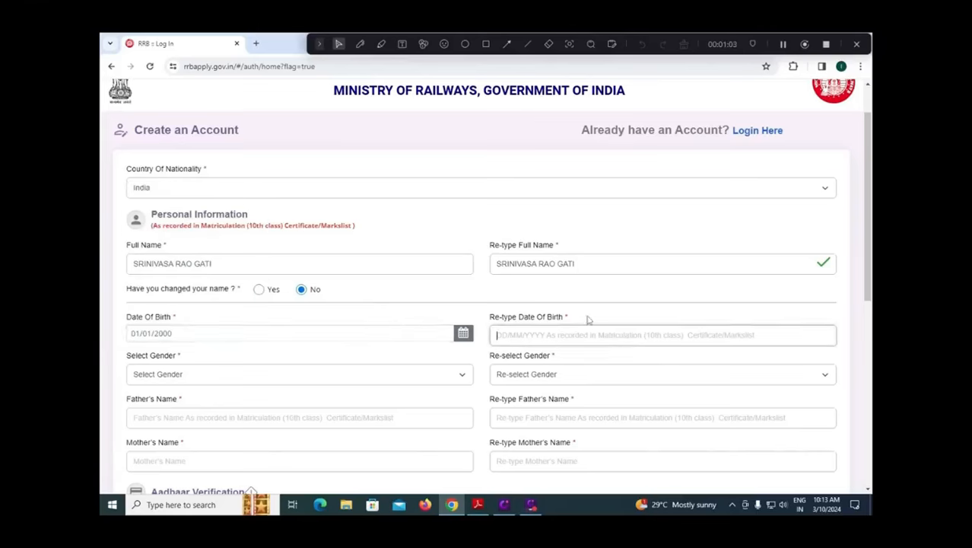
{"action": "type", "text": "01/0"}
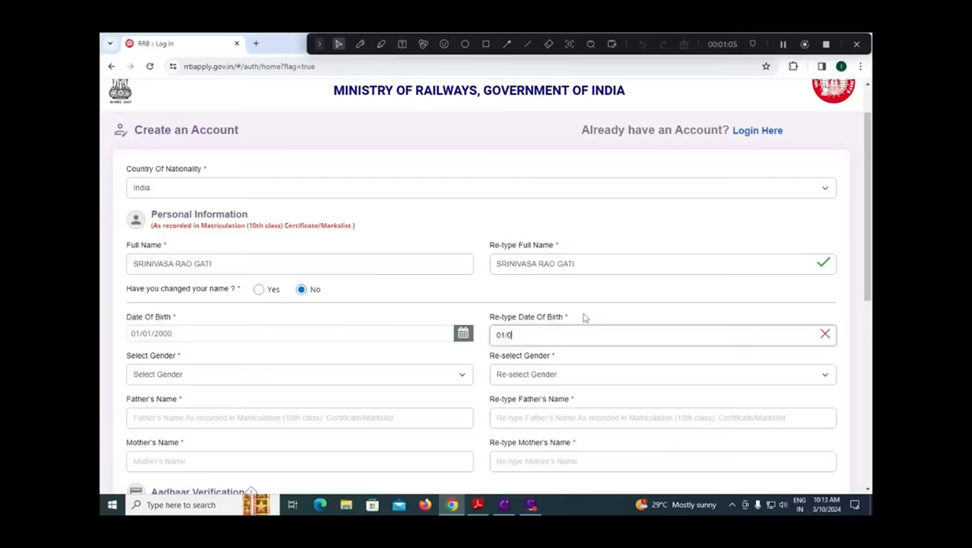
{"action": "type", "text": "1/2000"}
Select Male as the gender and confirm it in the re-select gender field.
{"action": "left_click", "coordinate": [202, 375]}
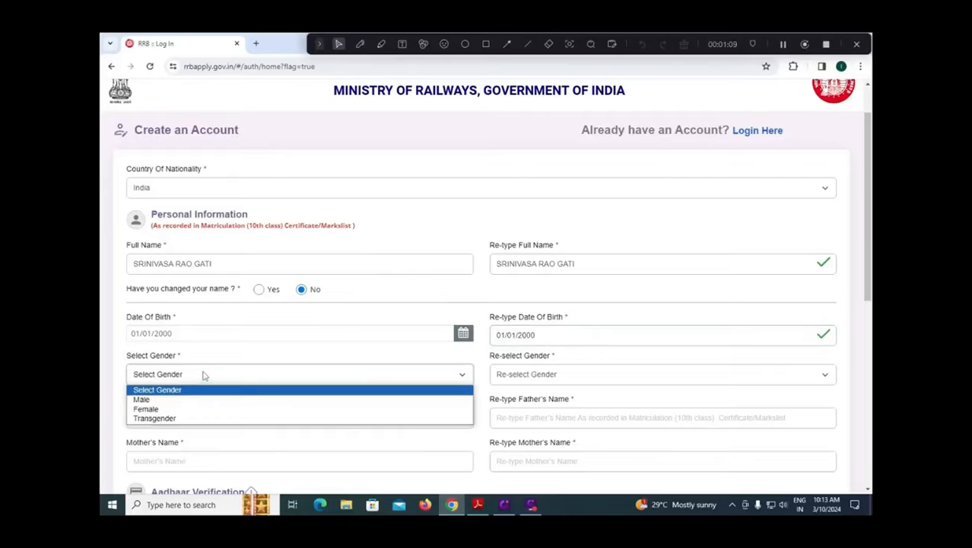
{"action": "left_click", "coordinate": [171, 401]}
{"action": "left_click", "coordinate": [515, 381]}
{"action": "left_click", "coordinate": [506, 399]}
Enter the father's full name and repeat it in the confirmation field.
{"action": "left_click", "coordinate": [174, 416]}
{"action": "key", "text": "BackSpace"}
{"action": "key", "text": "BackSpace"}
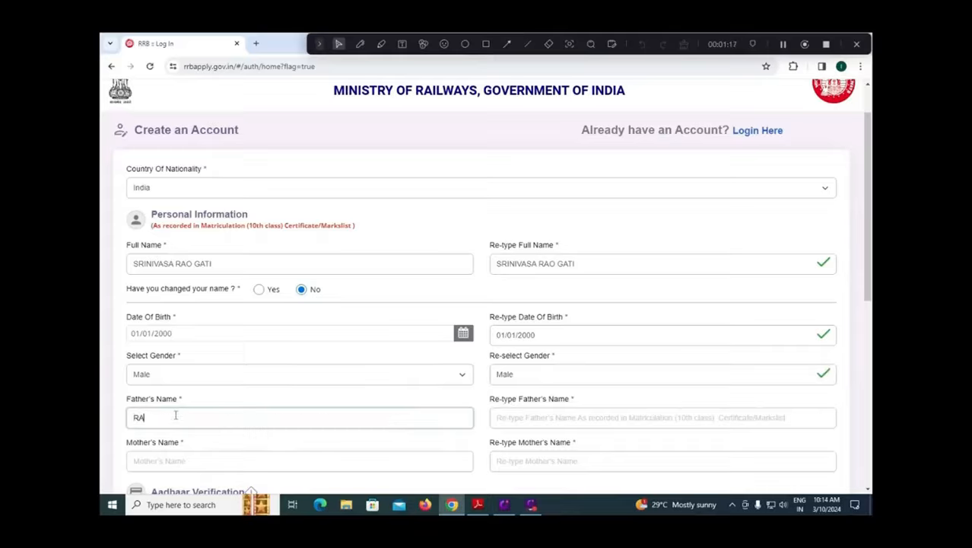
{"action": "key", "text": "BackSpace"}
{"action": "key", "text": "BackSpace"}
{"action": "key", "text": "Tab"}
Enter the mother's full name and repeat it in the confirmation field.
{"action": "key", "text": "Tab"}
{"action": "key", "text": "Tab"}
{"action": "type", "text": "I"}
Skip Aadhaar verification by declaring that no Aadhaar card is held, and confirm that choice in the information dialog.
{"action": "scroll", "coordinate": [159, 408], "scroll_direction": "down", "scroll_amount": 1}
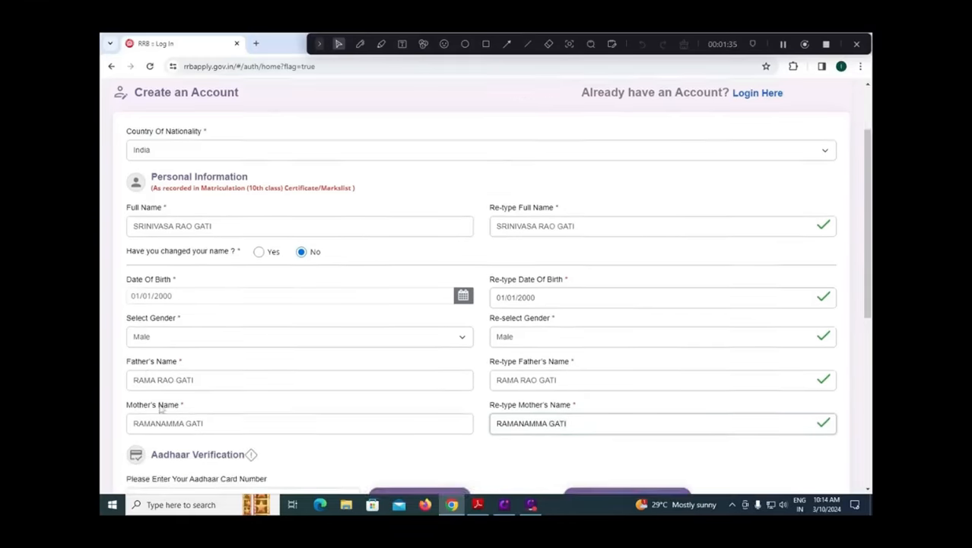
{"action": "scroll", "coordinate": [160, 409], "scroll_direction": "down", "scroll_amount": 2}
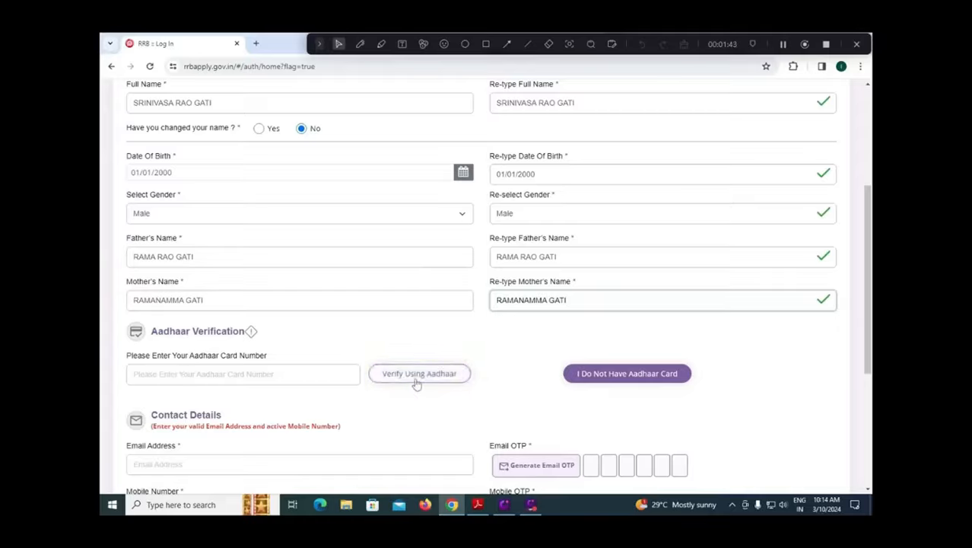
{"action": "left_click", "coordinate": [624, 384]}
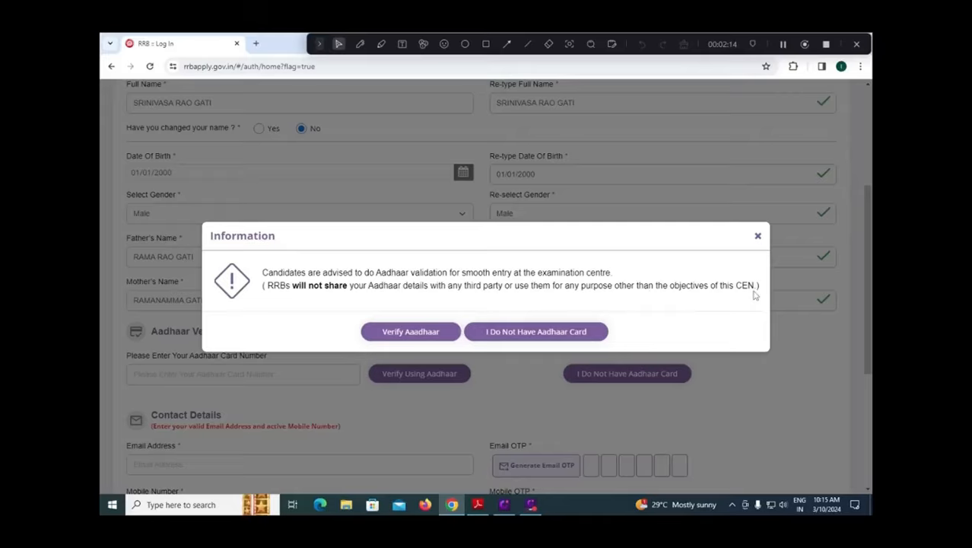
{"action": "left_click", "coordinate": [412, 328]}
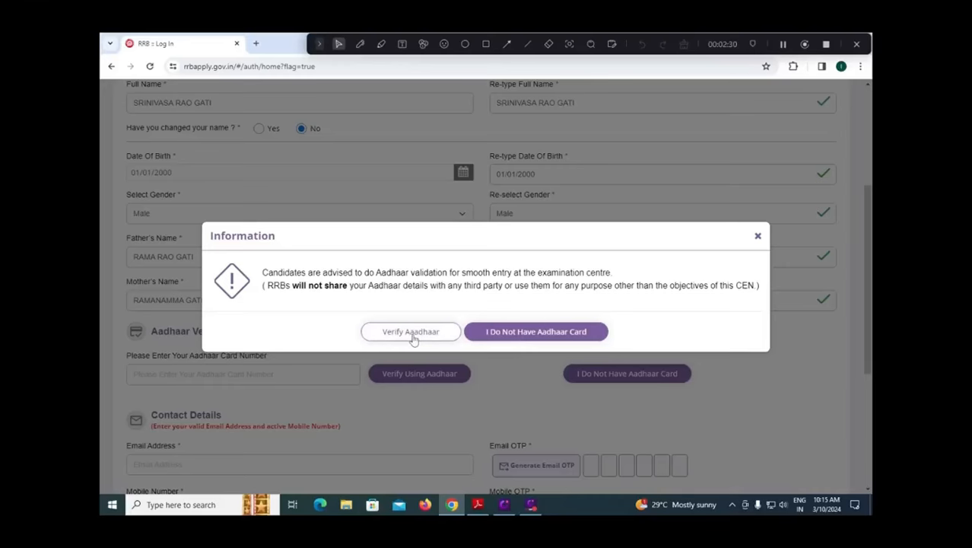
{"action": "left_click", "coordinate": [523, 341]}
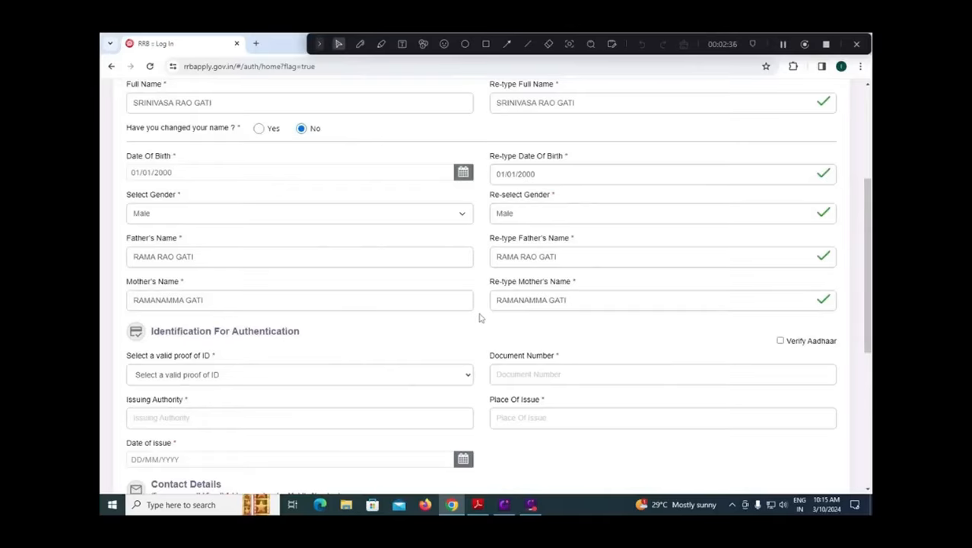
Choose PAN as the valid proof of ID for authentication.
{"action": "scroll", "coordinate": [480, 317], "scroll_direction": "down", "scroll_amount": 3}
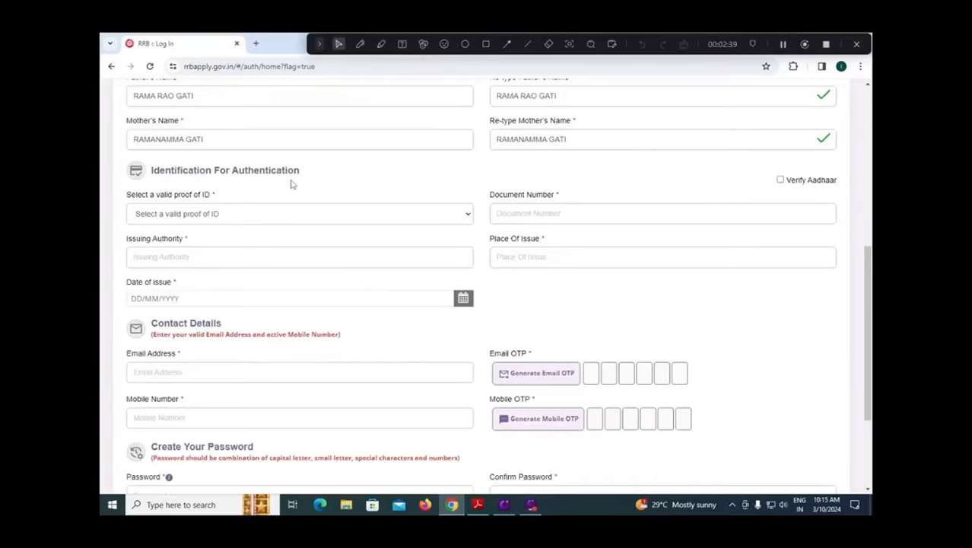
{"action": "left_click", "coordinate": [273, 218]}
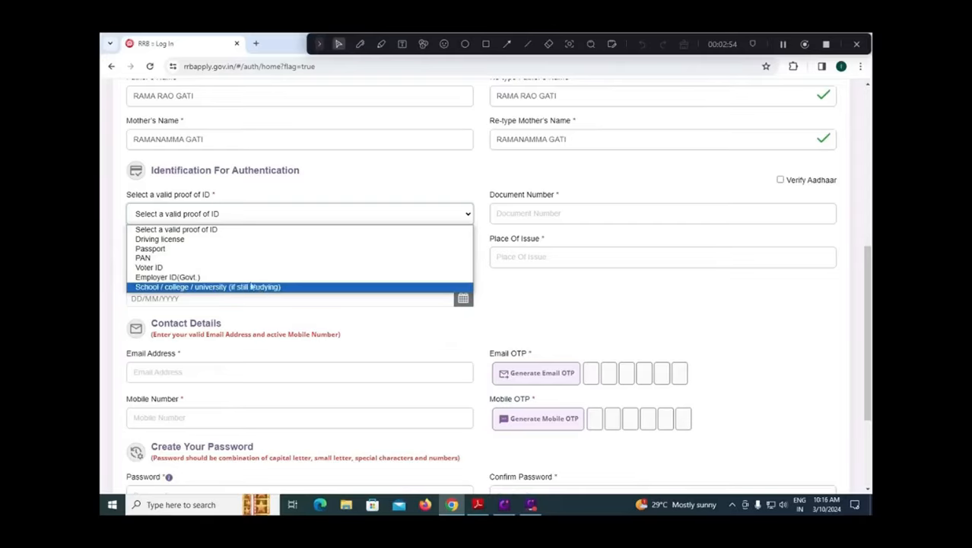
{"action": "left_click", "coordinate": [191, 260]}
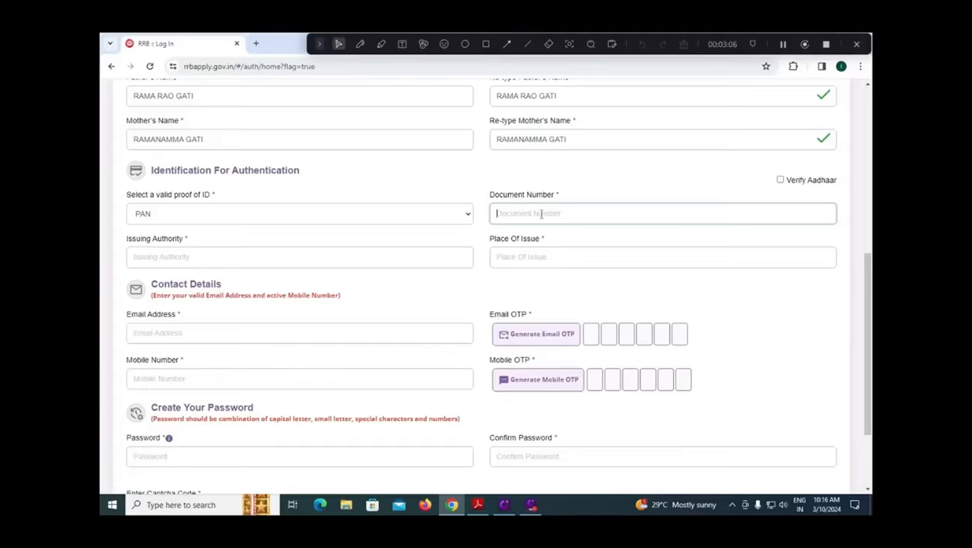
{"action": "left_click", "coordinate": [171, 258]}
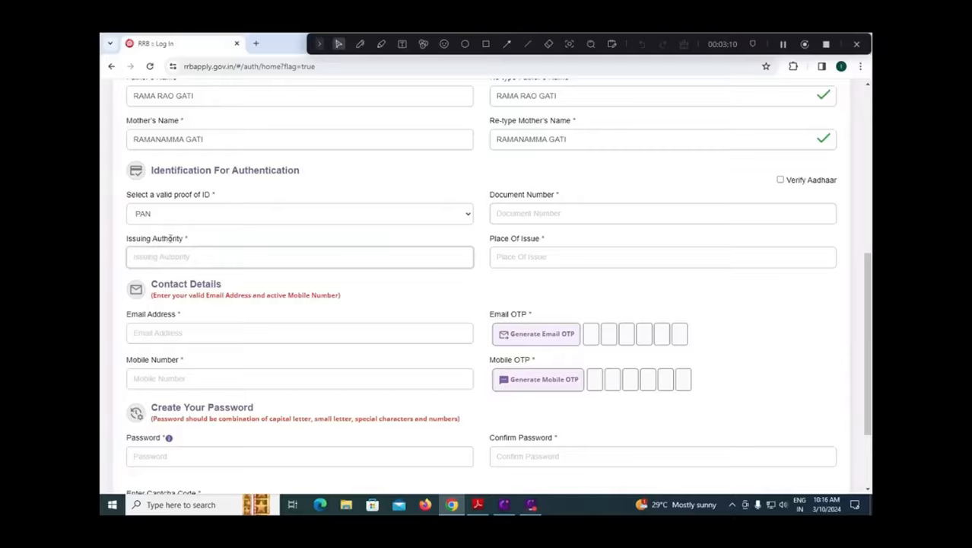
{"action": "left_click", "coordinate": [191, 219]}
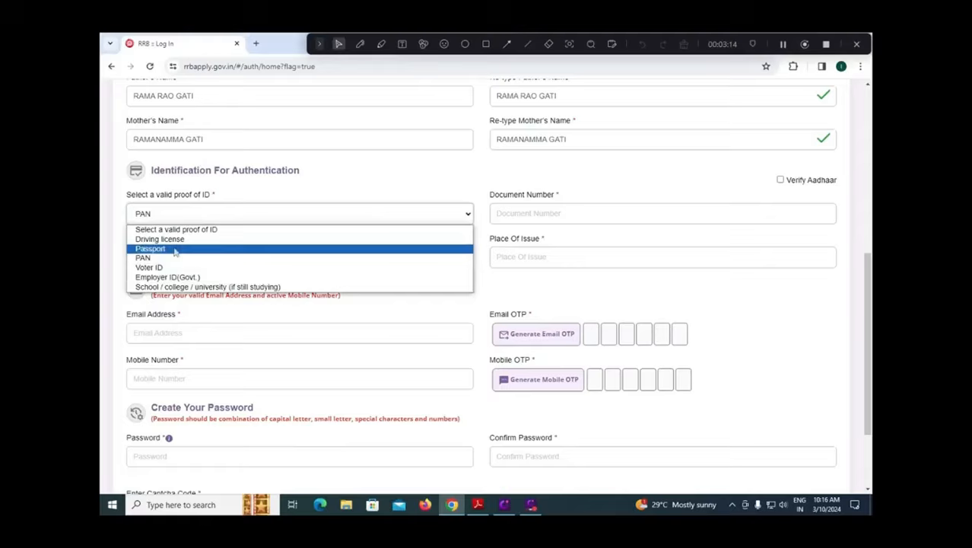
{"action": "left_click", "coordinate": [229, 210]}
{"action": "left_click", "coordinate": [523, 256]}
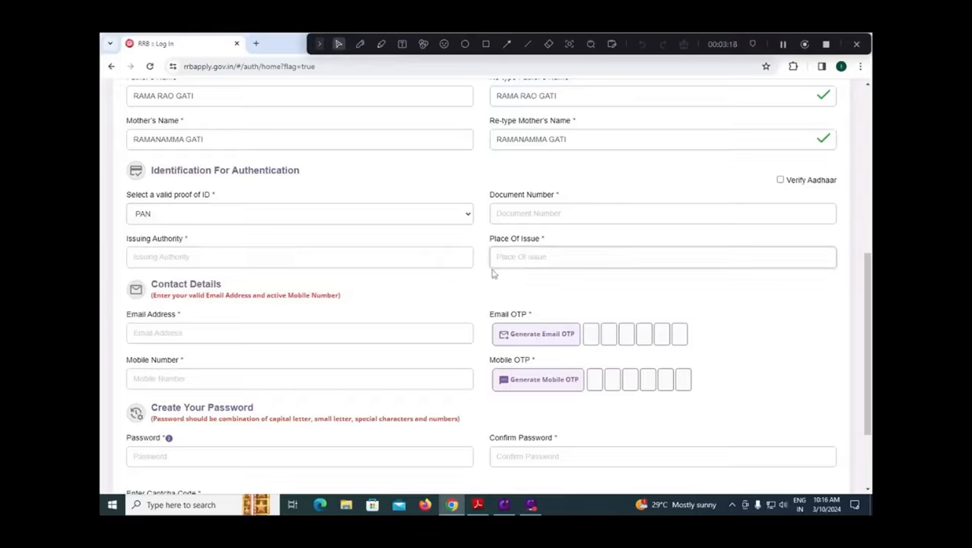
Enter the candidate's mobile number in the contact details.
{"action": "left_click", "coordinate": [270, 326]}
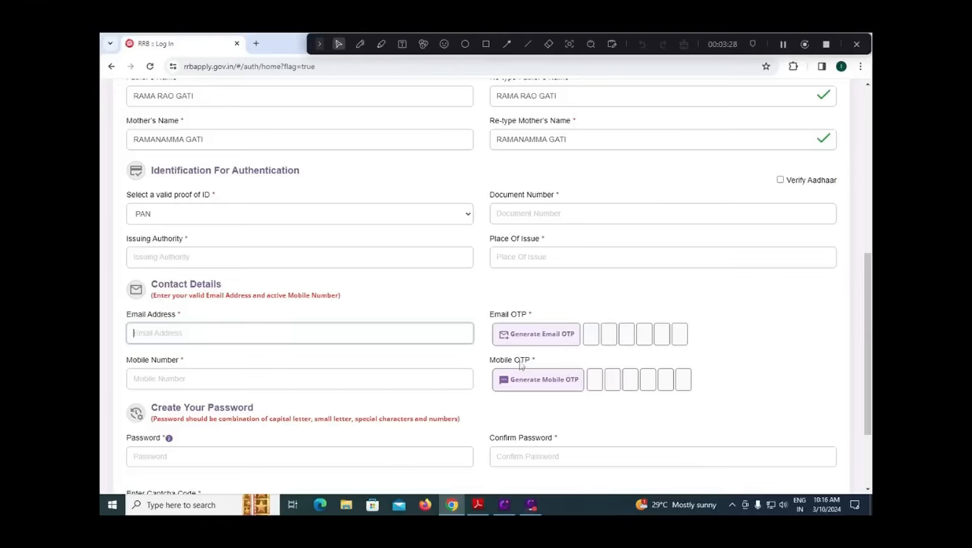
{"action": "left_click", "coordinate": [224, 379]}
{"action": "type", "text": "9999999999"}
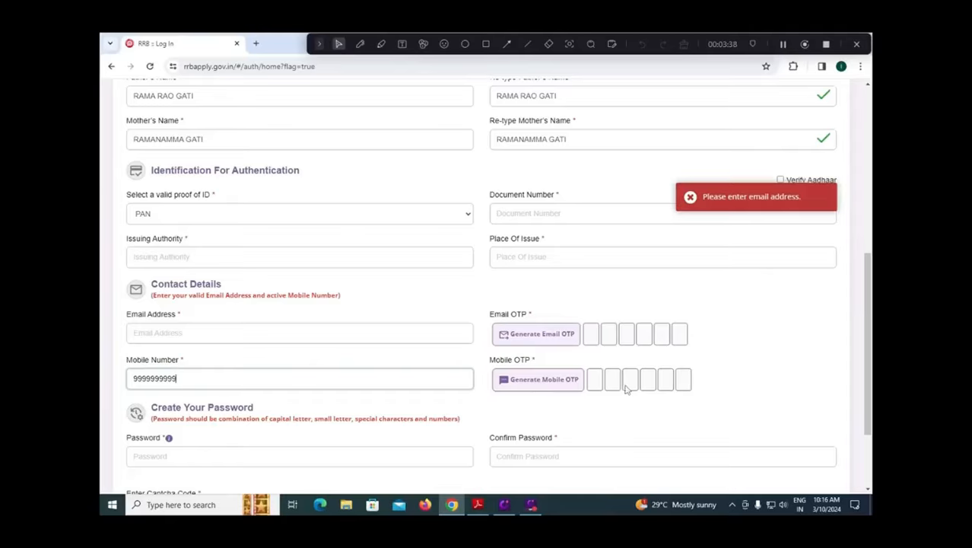
{"action": "scroll", "coordinate": [630, 389], "scroll_direction": "down", "scroll_amount": 3}
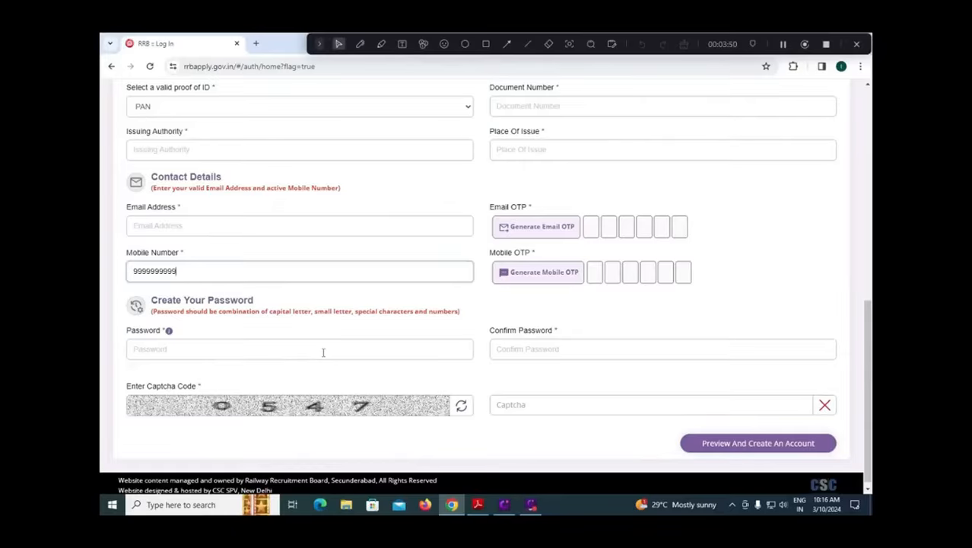
Enter the displayed captcha code on the registration form and request the account preview.
{"action": "left_click", "coordinate": [291, 348]}
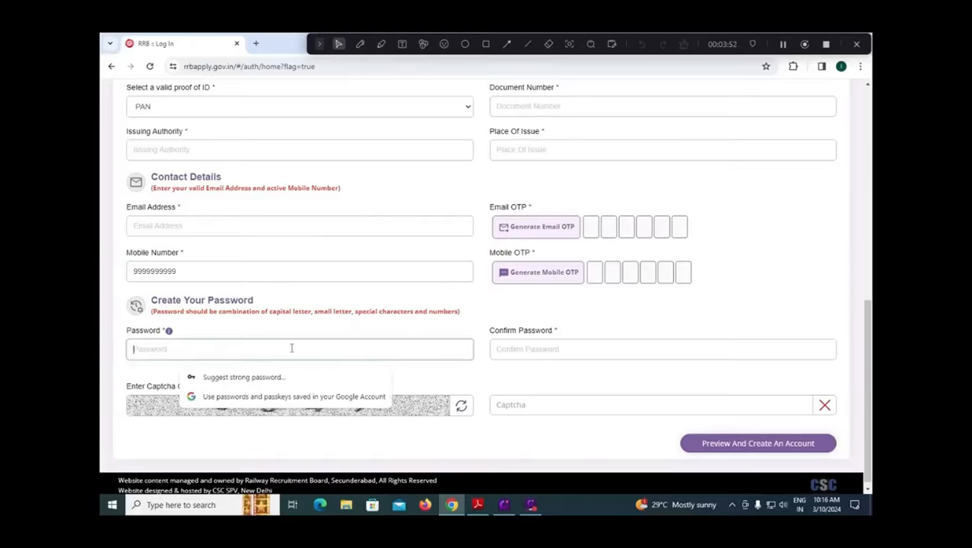
{"action": "left_click", "coordinate": [527, 348]}
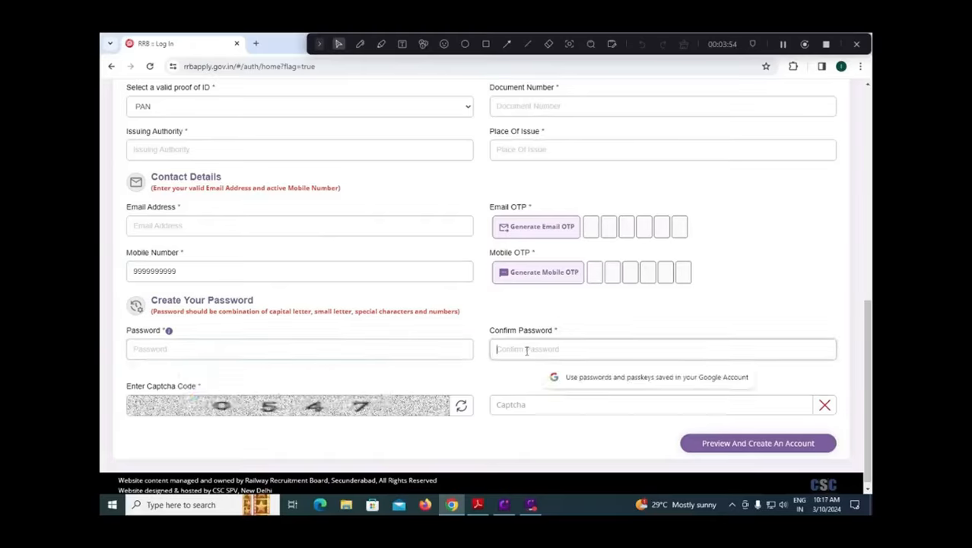
{"action": "left_click", "coordinate": [564, 403]}
{"action": "type", "text": "0547"}
{"action": "left_click", "coordinate": [756, 453]}
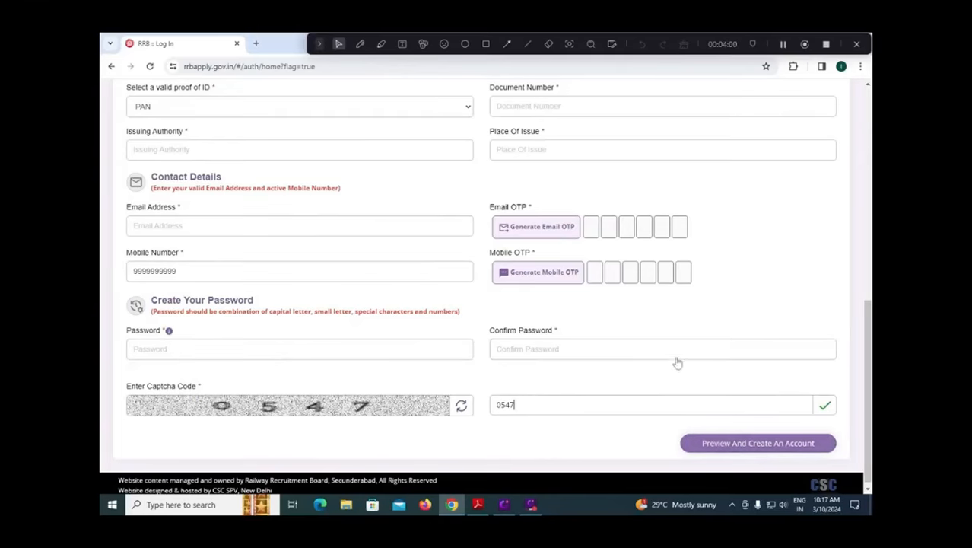
{"action": "left_click", "coordinate": [485, 43]}
{"action": "left_click_drag", "start_coordinate": [668, 423], "coordinate": [852, 465]}
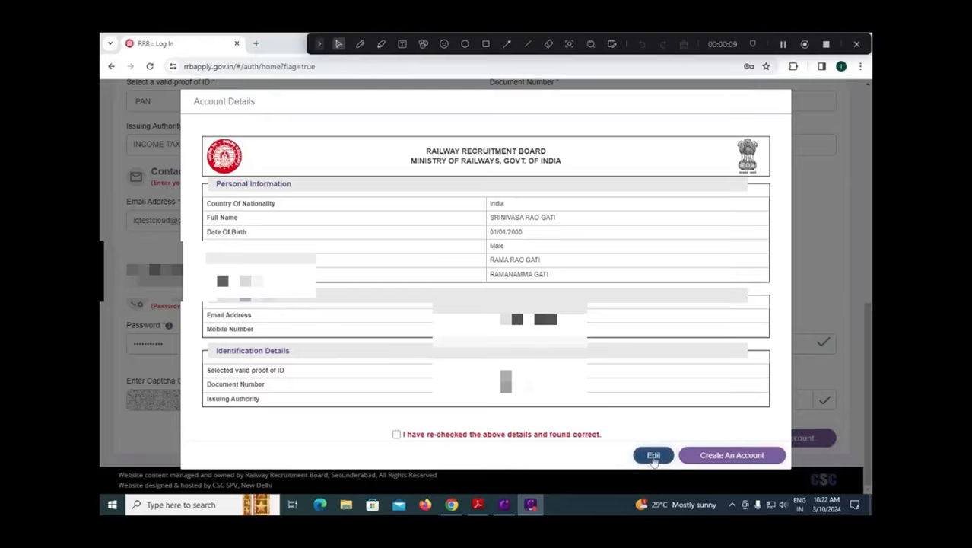
Declare the account details re-checked and correct, create the account, and agree to proceed in the information dialog.
{"action": "left_click", "coordinate": [396, 434]}
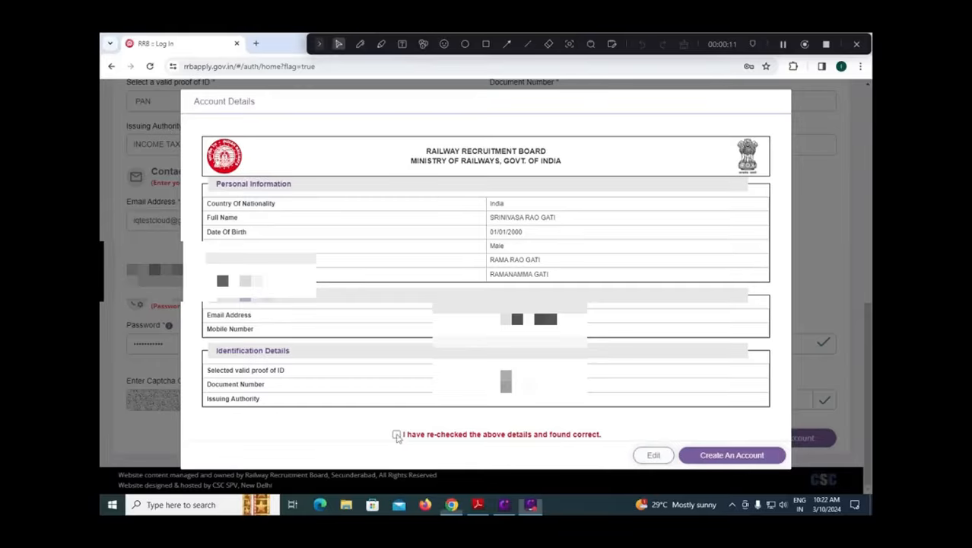
{"action": "left_click", "coordinate": [701, 462]}
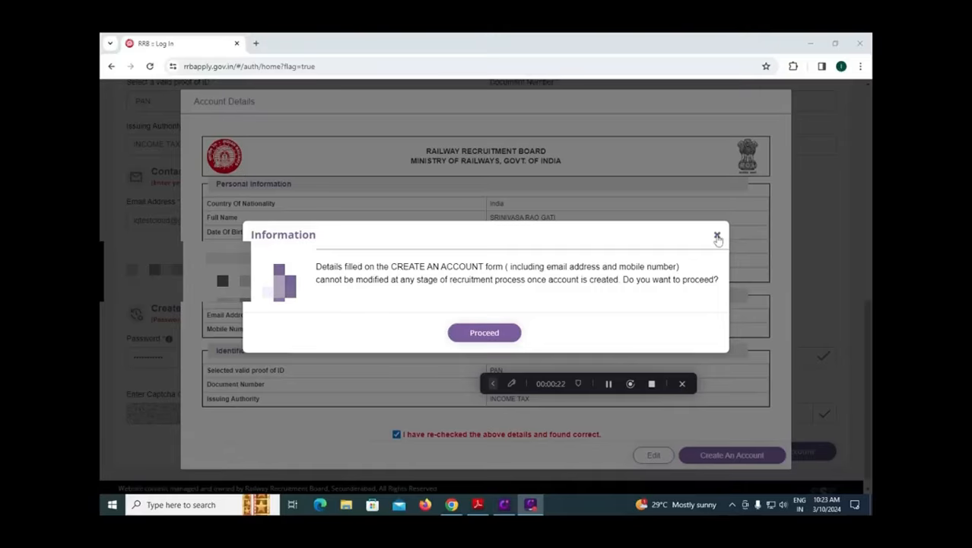
{"action": "left_click", "coordinate": [495, 332]}
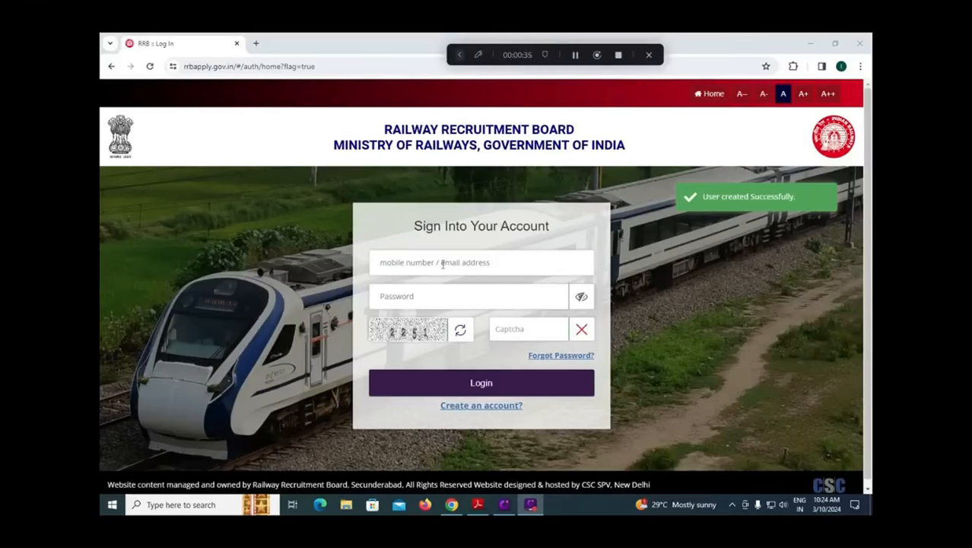
Enter the displayed captcha code in the account sign-in form.
{"action": "left_click", "coordinate": [517, 328]}
{"action": "type", "text": "2"}
{"action": "type", "text": "251"}
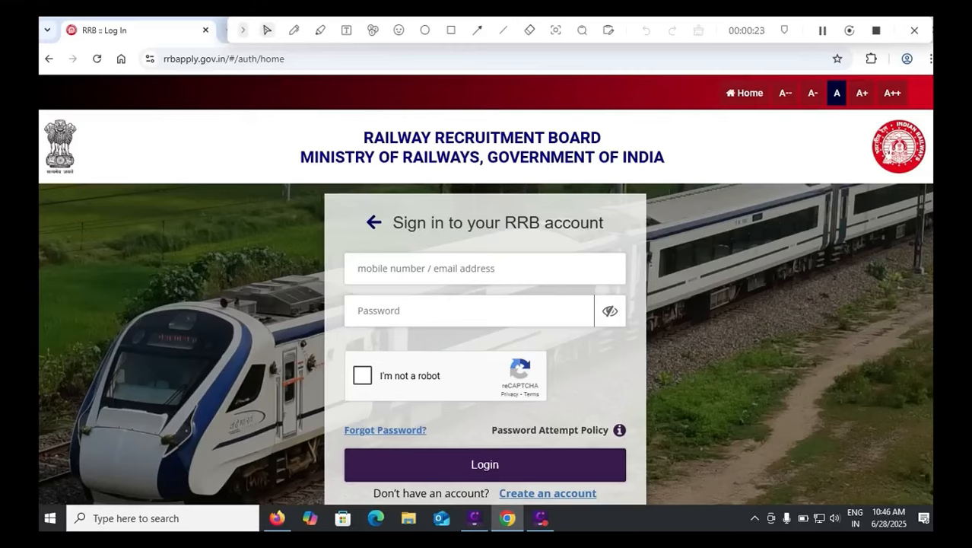
Switch to the candidate dashboard in Firefox and tick the authorization consent in the Aadhaar Verification dialog.
{"action": "key", "text": "alt+Tab"}
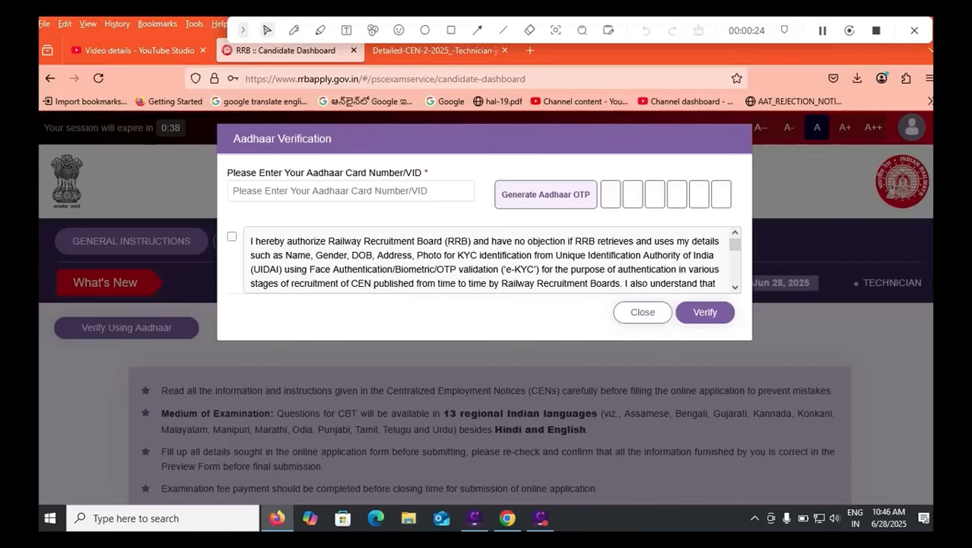
{"action": "left_click", "coordinate": [350, 191]}
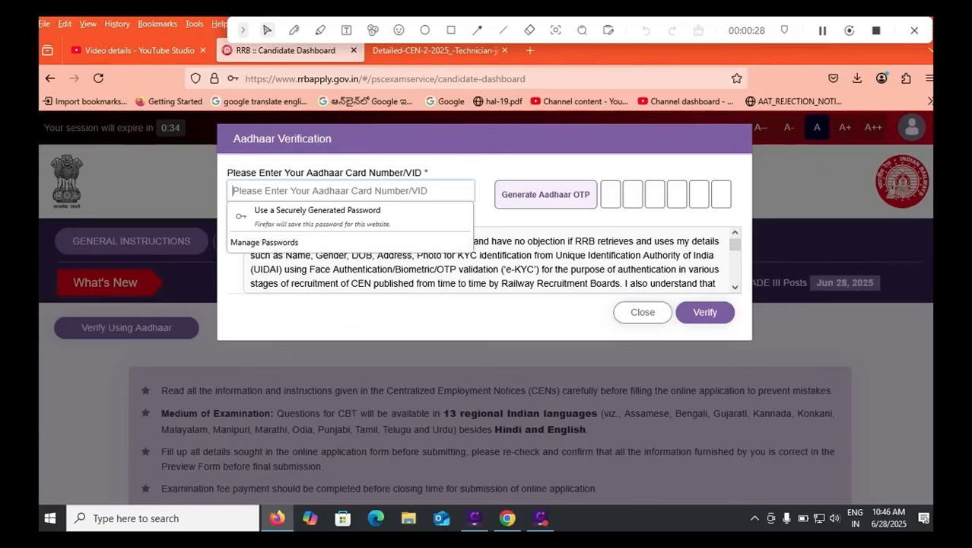
{"action": "key", "text": "Escape"}
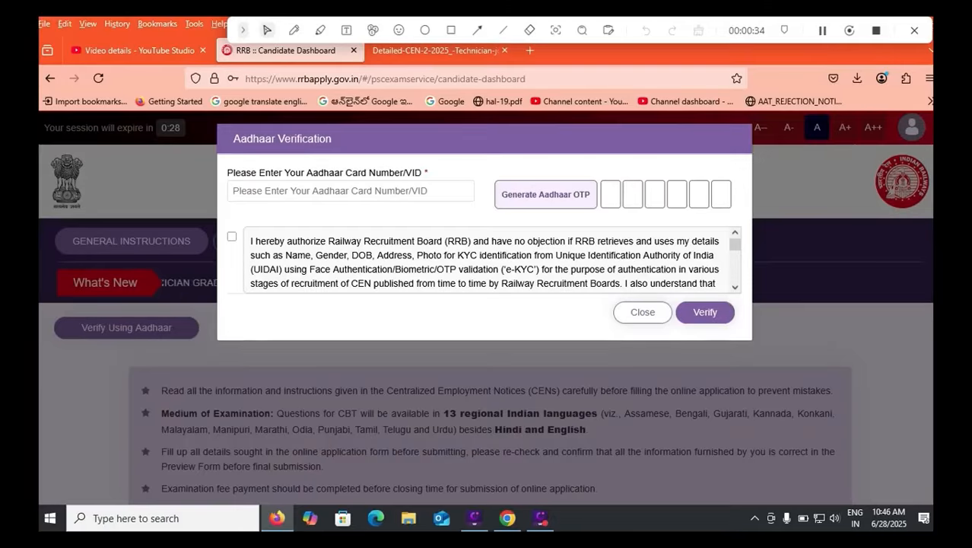
{"action": "left_click", "coordinate": [232, 237]}
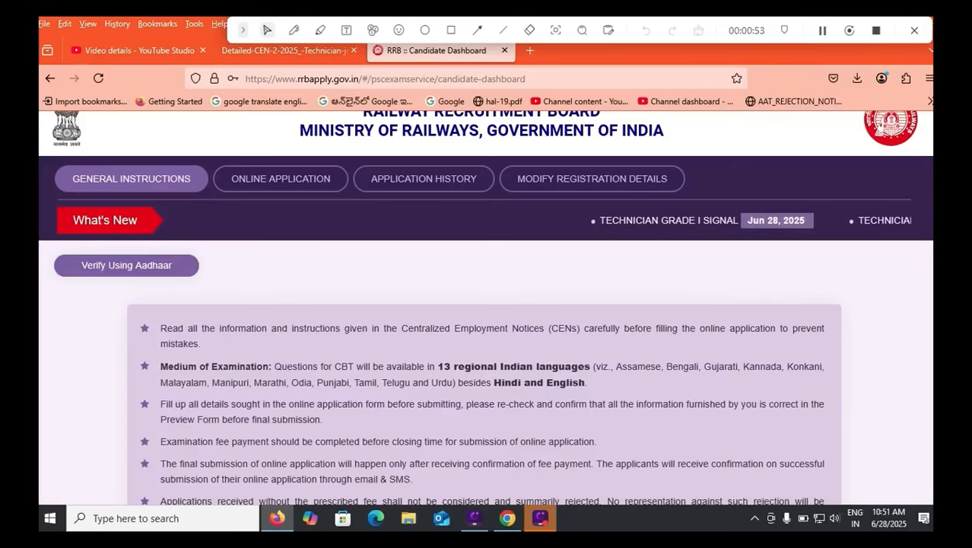
Review the general instructions on exam languages, fee payment and final submission on the candidate dashboard.
{"action": "left_click_drag", "start_coordinate": [382, 383], "coordinate": [418, 383]}
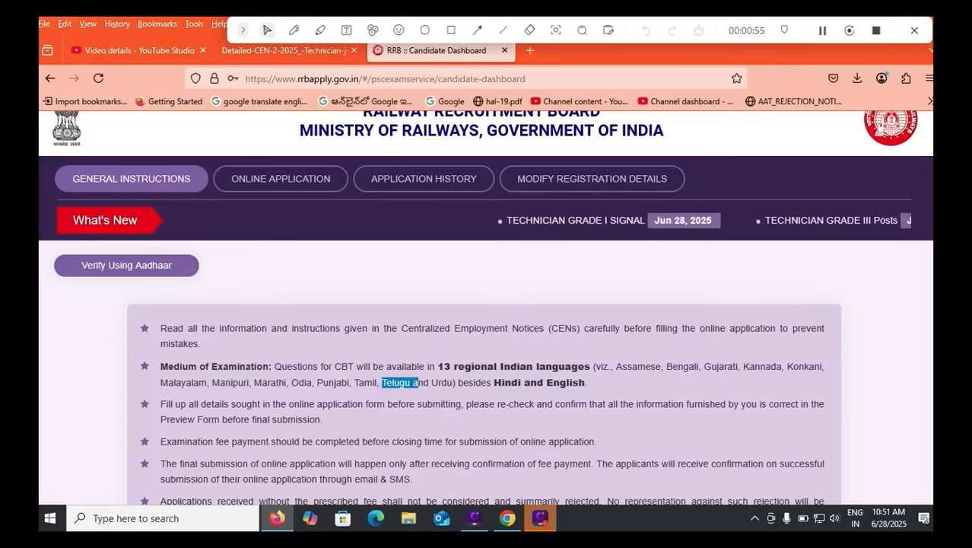
{"action": "scroll", "coordinate": [485, 304], "scroll_direction": "down", "scroll_amount": 1}
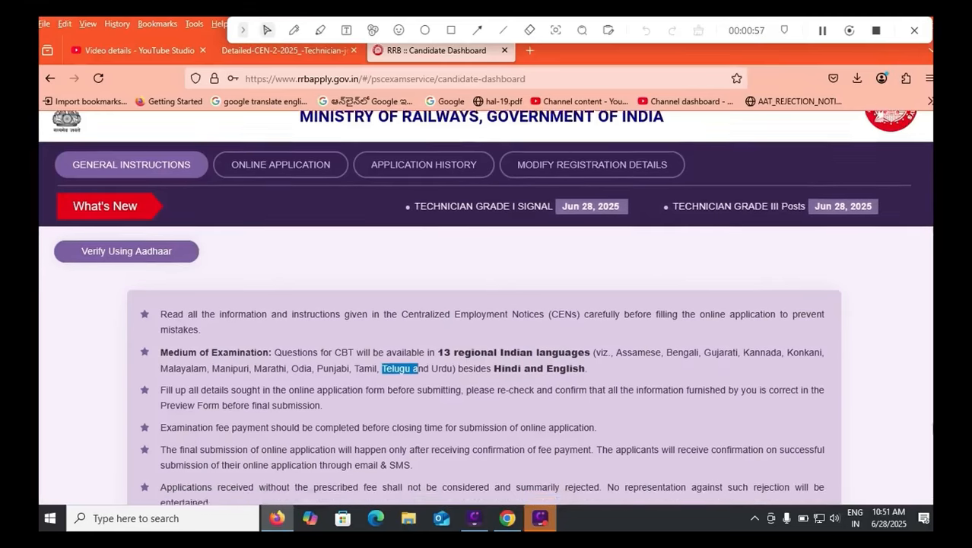
{"action": "scroll", "coordinate": [485, 304], "scroll_direction": "down", "scroll_amount": 1}
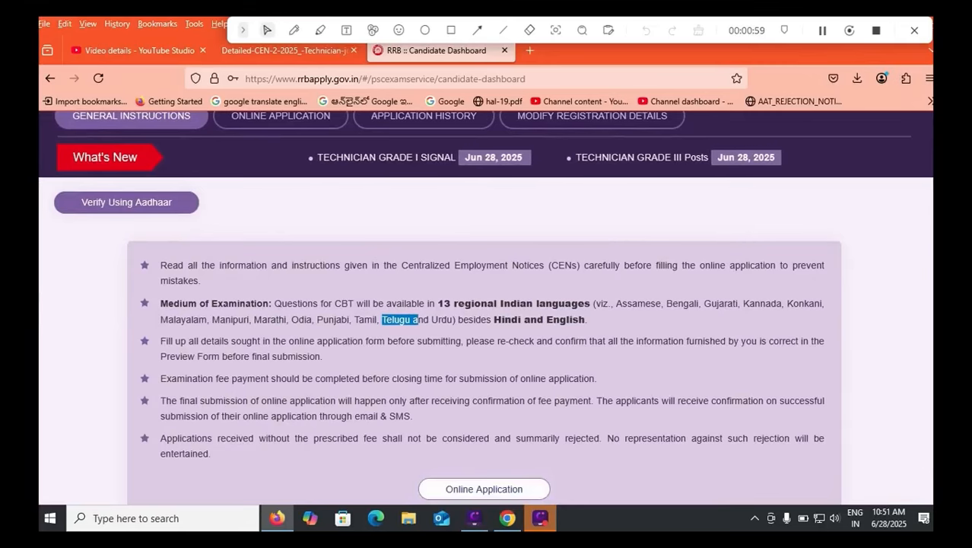
{"action": "left_click", "coordinate": [451, 31]}
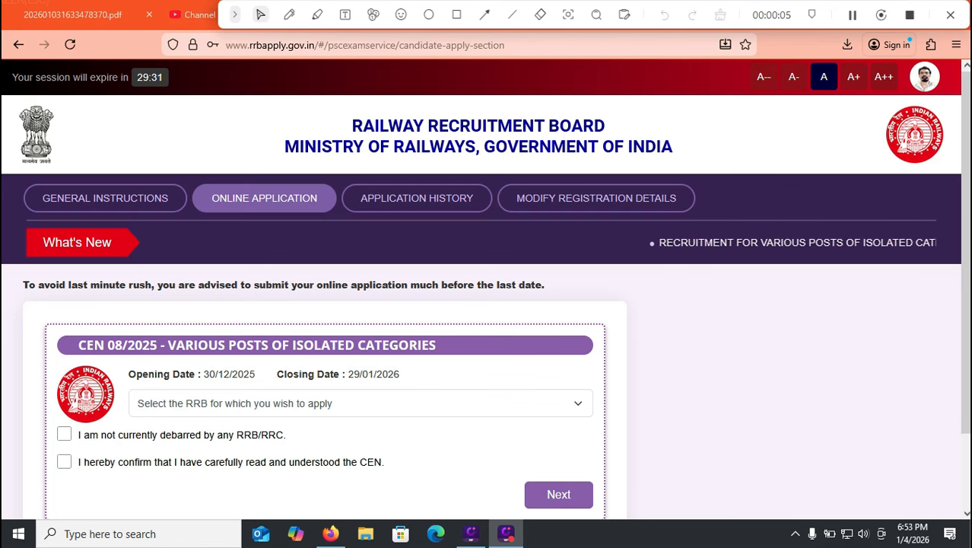
Choose Chennai as the RRB for CEN 08/2025 and tick the declarations about debarment and having read the CEN.
{"action": "left_click", "coordinate": [361, 403]}
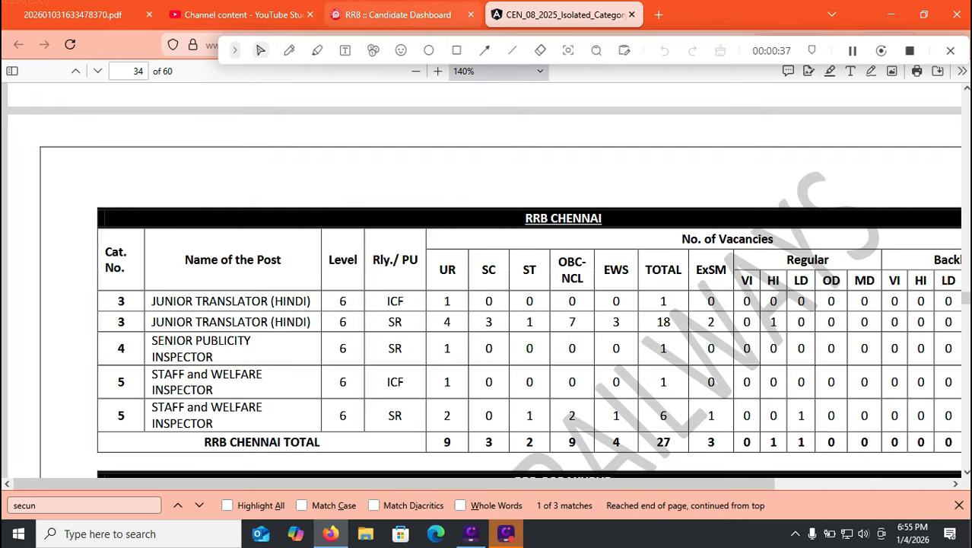
{"action": "left_click", "coordinate": [397, 14]}
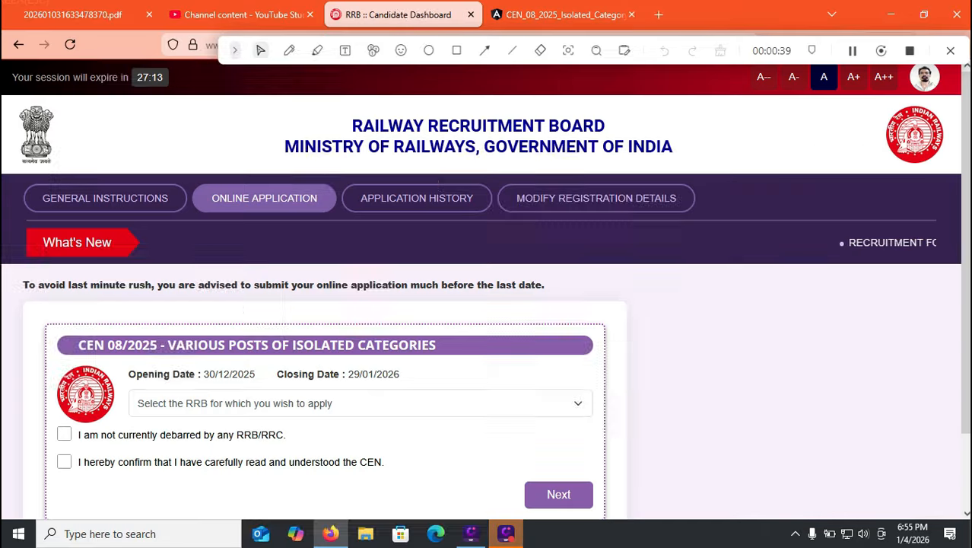
{"action": "left_click", "coordinate": [361, 403]}
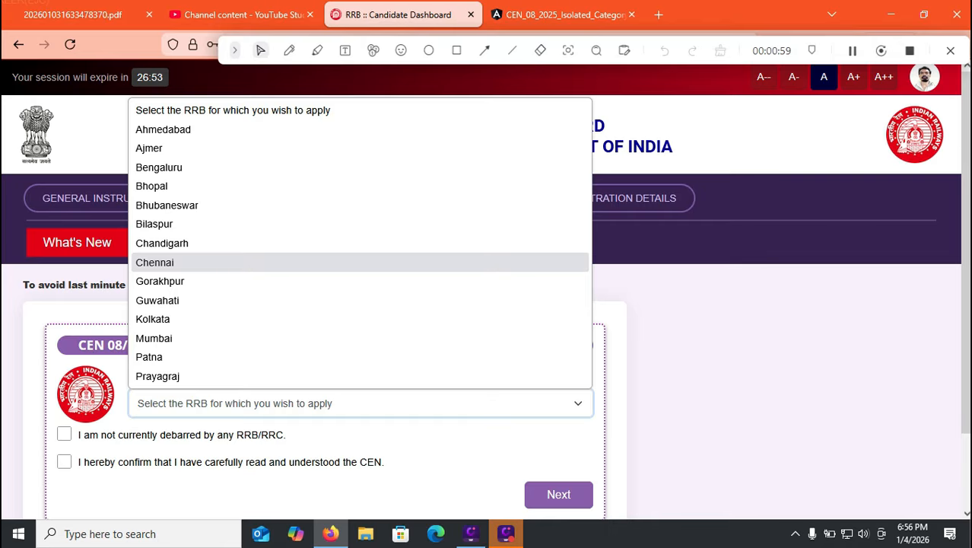
{"action": "left_click", "coordinate": [182, 263]}
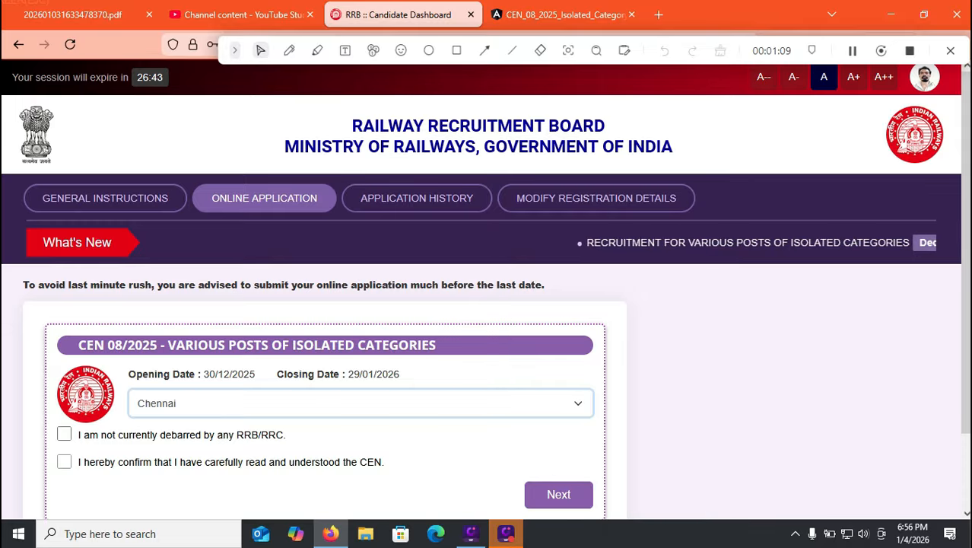
{"action": "left_click", "coordinate": [64, 434]}
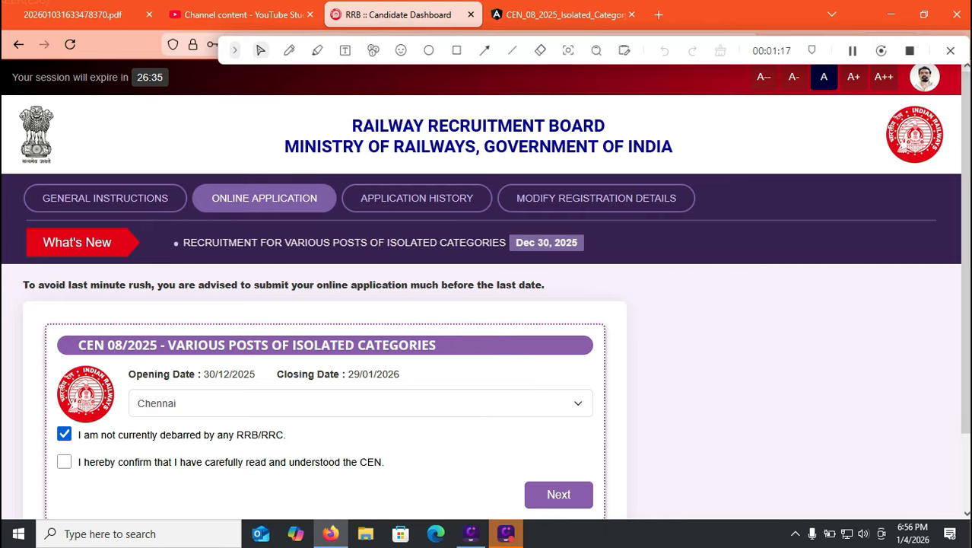
{"action": "left_click", "coordinate": [63, 461]}
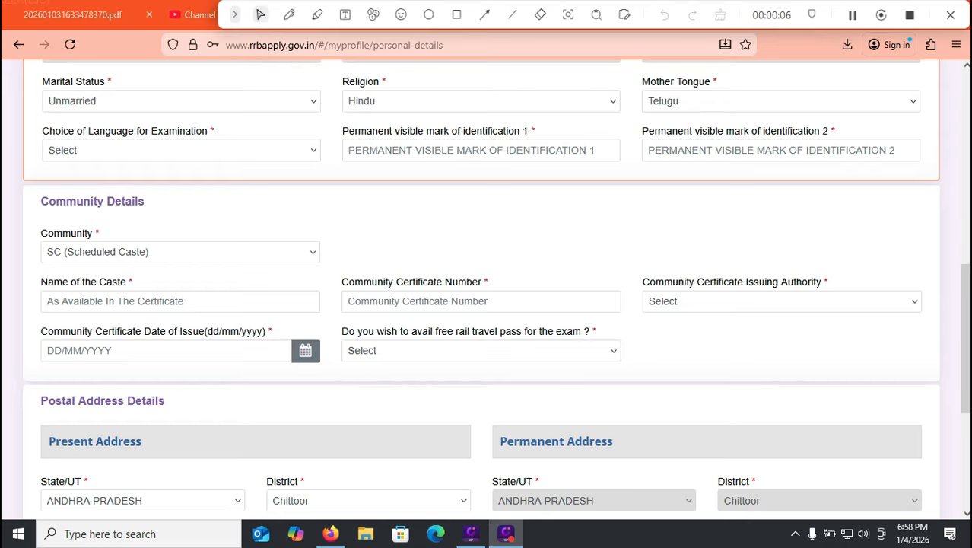
Set the marital status to Unmarried and the religion to Hindu in the personal details.
{"action": "left_click", "coordinate": [181, 101]}
{"action": "left_click", "coordinate": [181, 144]}
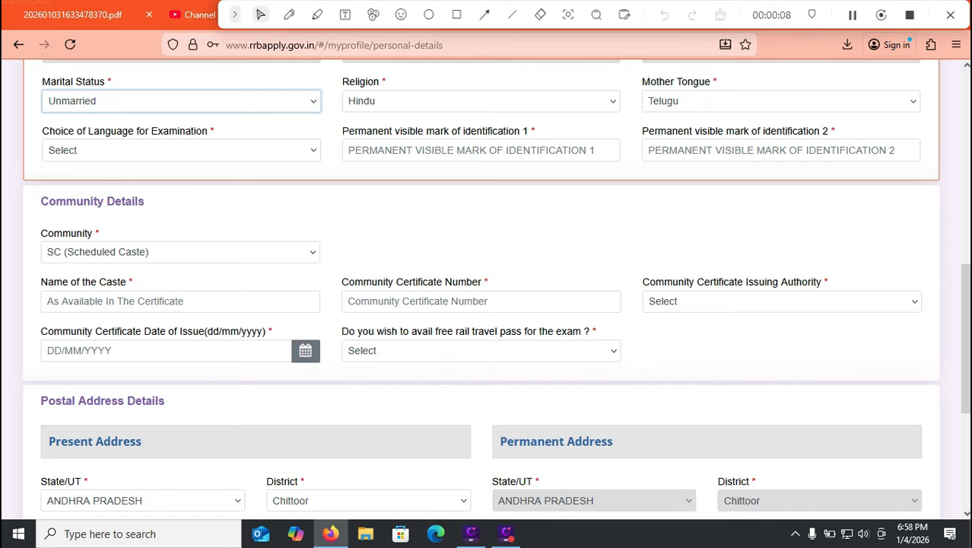
{"action": "left_click", "coordinate": [480, 101]}
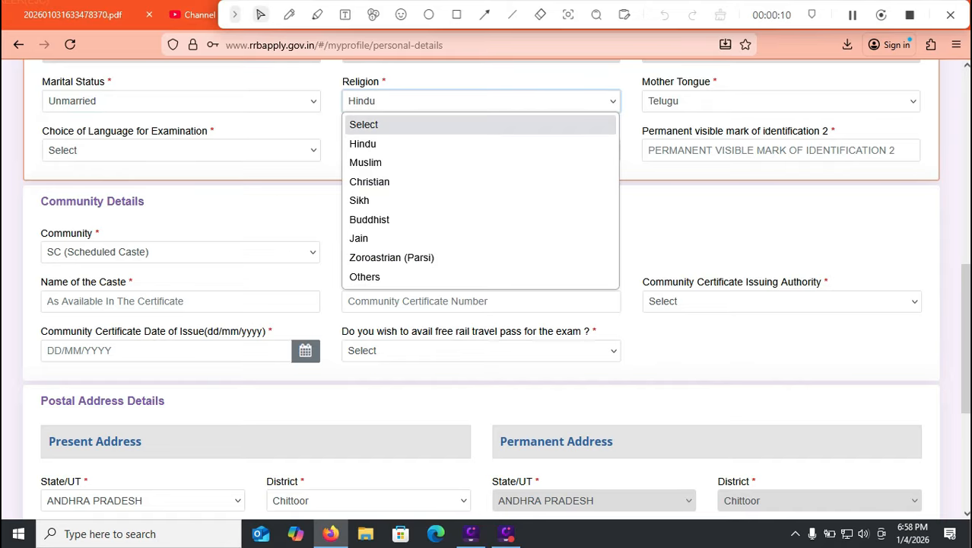
{"action": "left_click", "coordinate": [363, 144]}
Set both the mother tongue and the choice of language for examination to Telugu.
{"action": "left_click", "coordinate": [781, 101]}
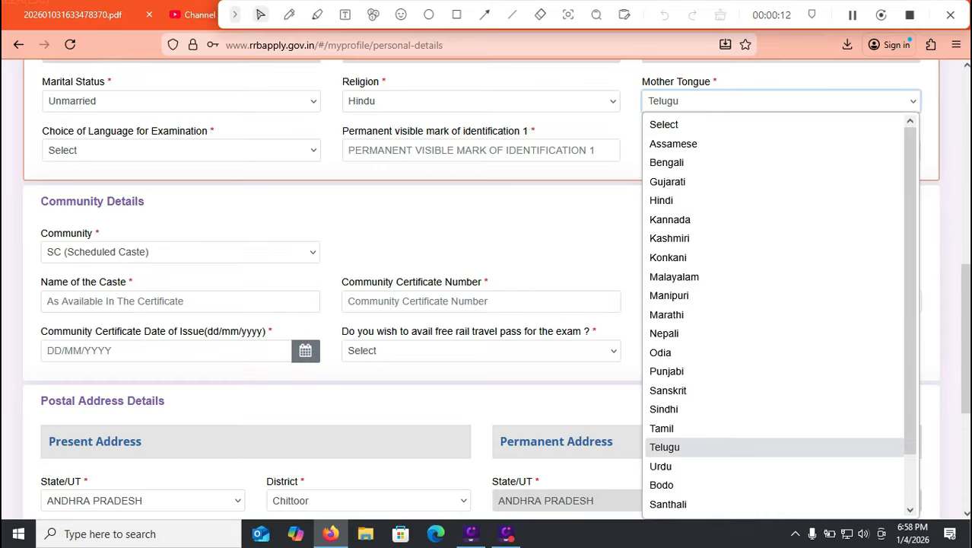
{"action": "left_click", "coordinate": [665, 448]}
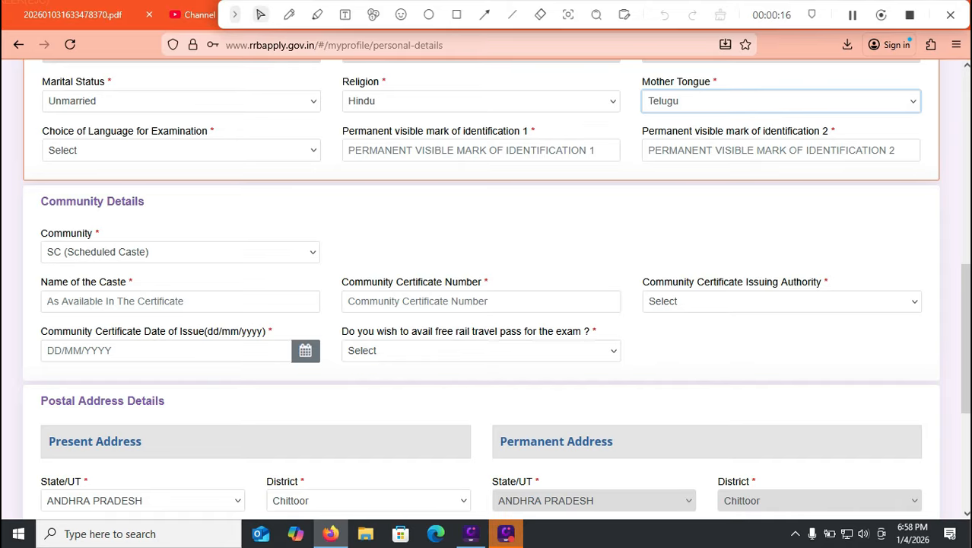
{"action": "left_click", "coordinate": [181, 151]}
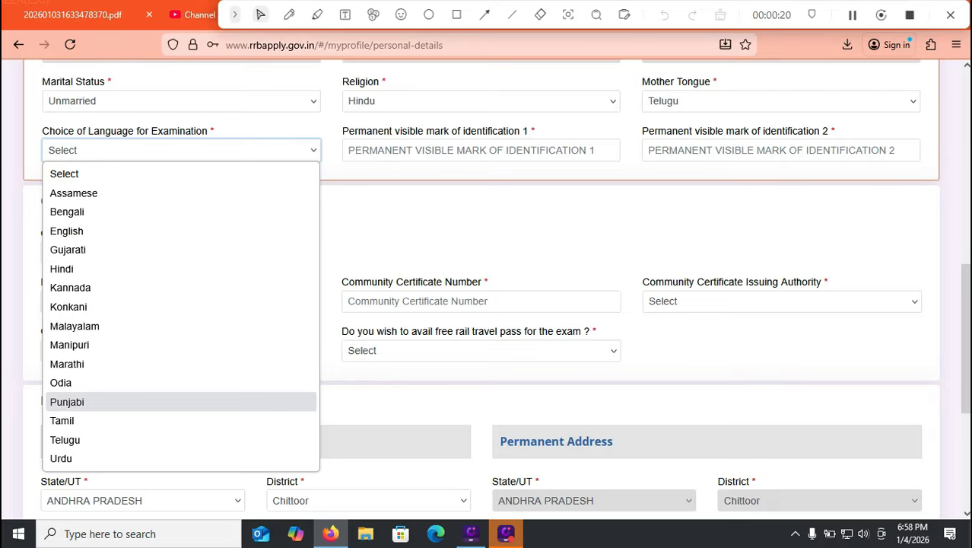
{"action": "left_click", "coordinate": [65, 440]}
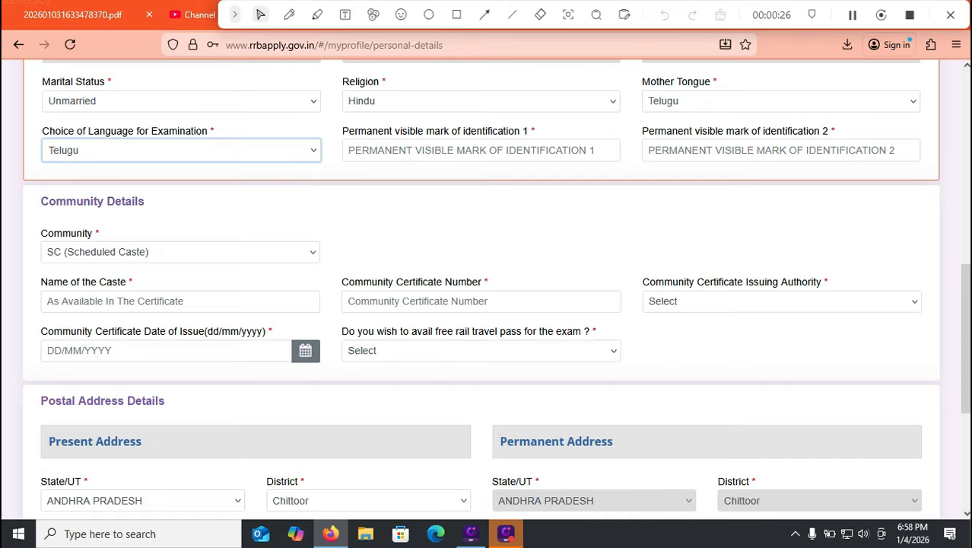
Set the community to SC (Scheduled Caste) and go to the caste name field.
{"action": "left_click", "coordinate": [181, 252]}
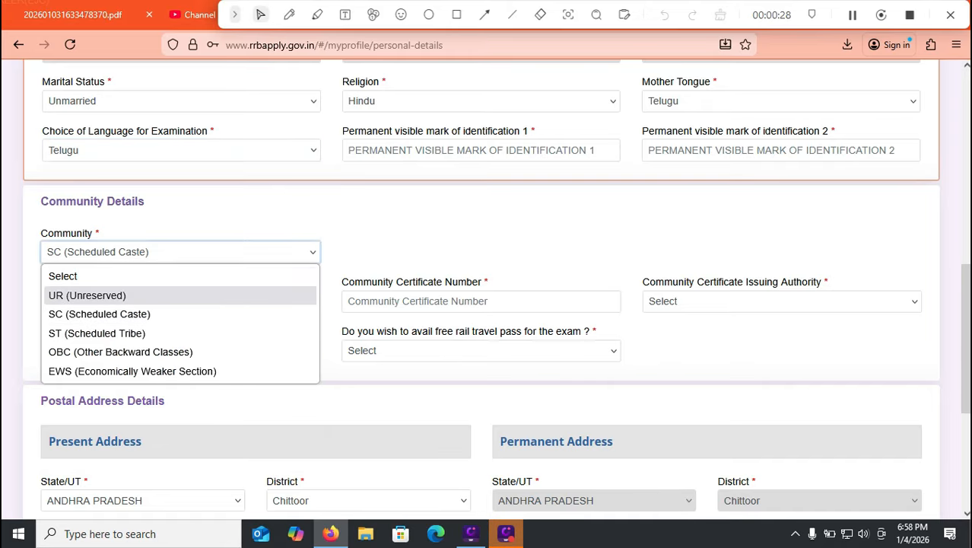
{"action": "key", "text": "Down"}
{"action": "key", "text": "Down"}
{"action": "key", "text": "Down"}
{"action": "key", "text": "Down"}
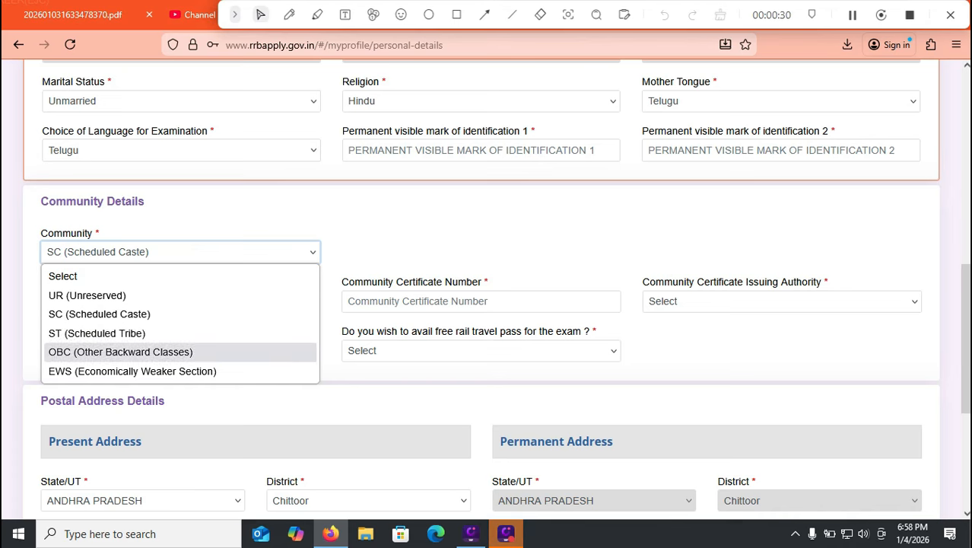
{"action": "key", "text": "Up"}
{"action": "key", "text": "Up"}
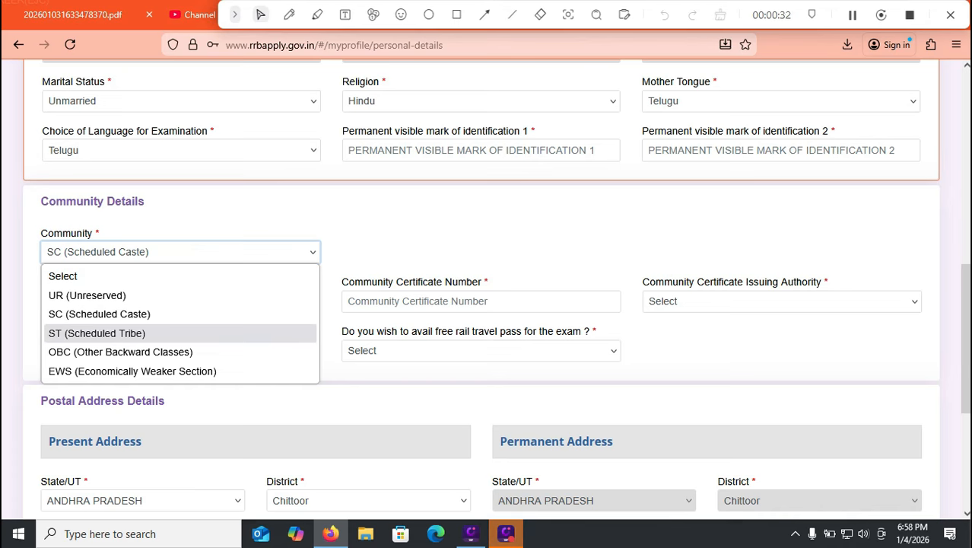
{"action": "key", "text": "Up"}
{"action": "key", "text": "Up"}
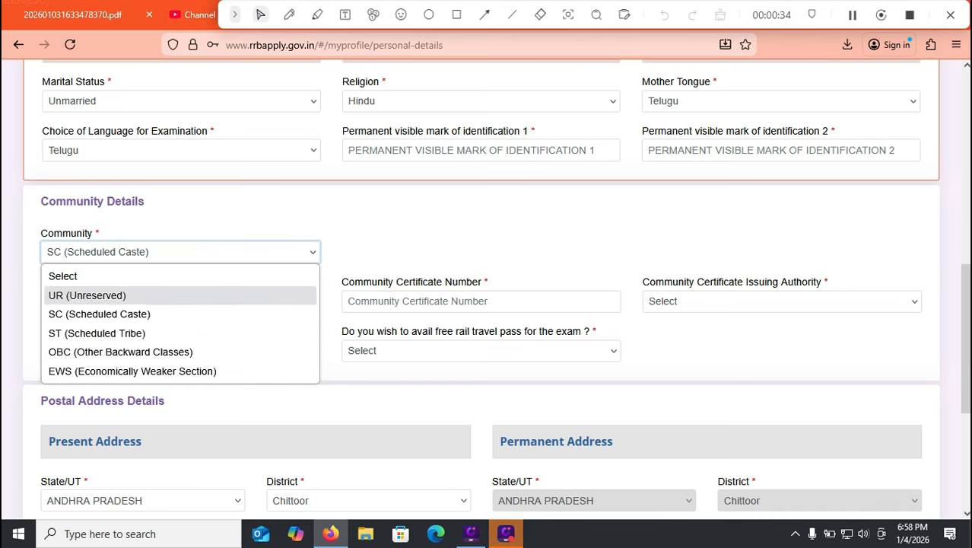
{"action": "key", "text": "Down"}
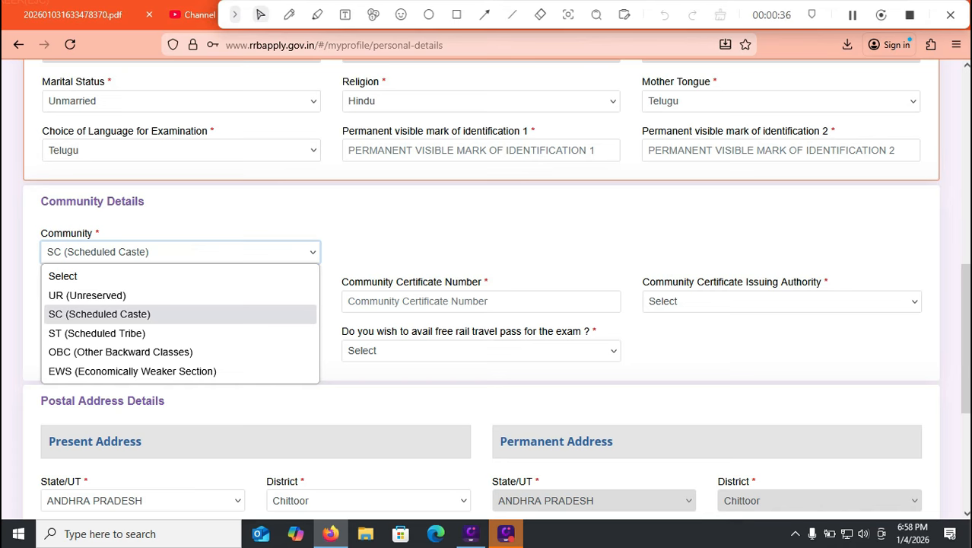
{"action": "key", "text": "Down"}
{"action": "key", "text": "Up"}
{"action": "key", "text": "Return"}
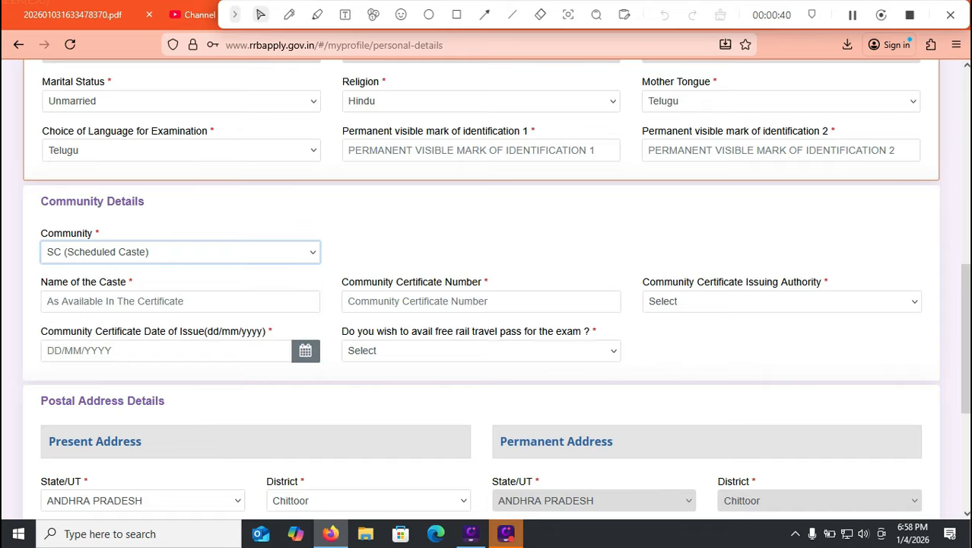
{"action": "key", "text": "Tab"}
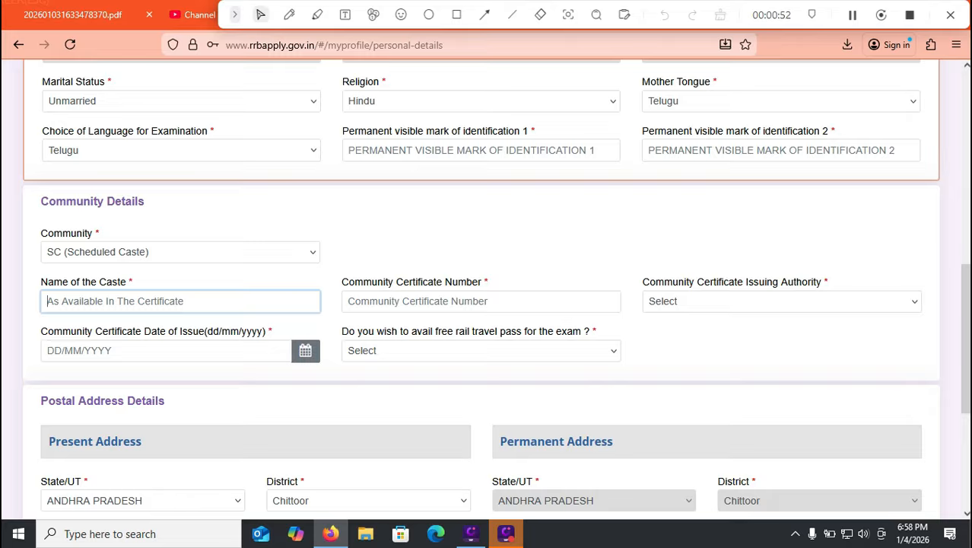
Set the community certificate issuing authority to the Gazetteed Officers option countersigned by the District Magistrate and the issuing state to ANDHRA PRADESH.
{"action": "left_click", "coordinate": [456, 301]}
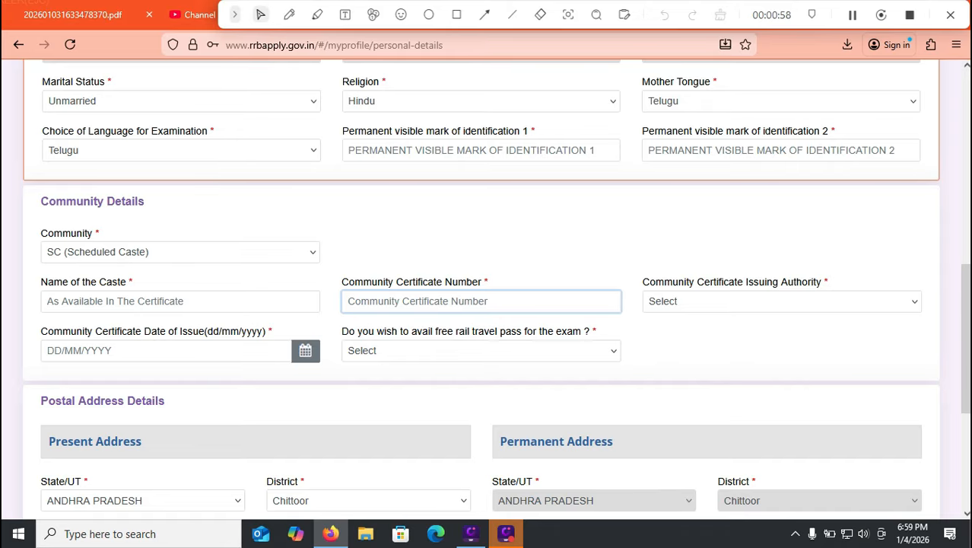
{"action": "left_click", "coordinate": [782, 301]}
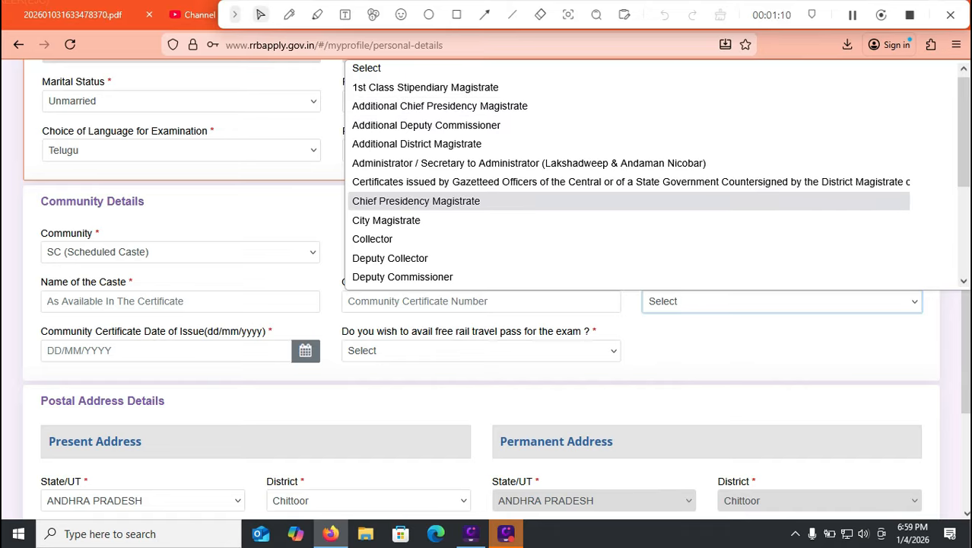
{"action": "left_click", "coordinate": [628, 182]}
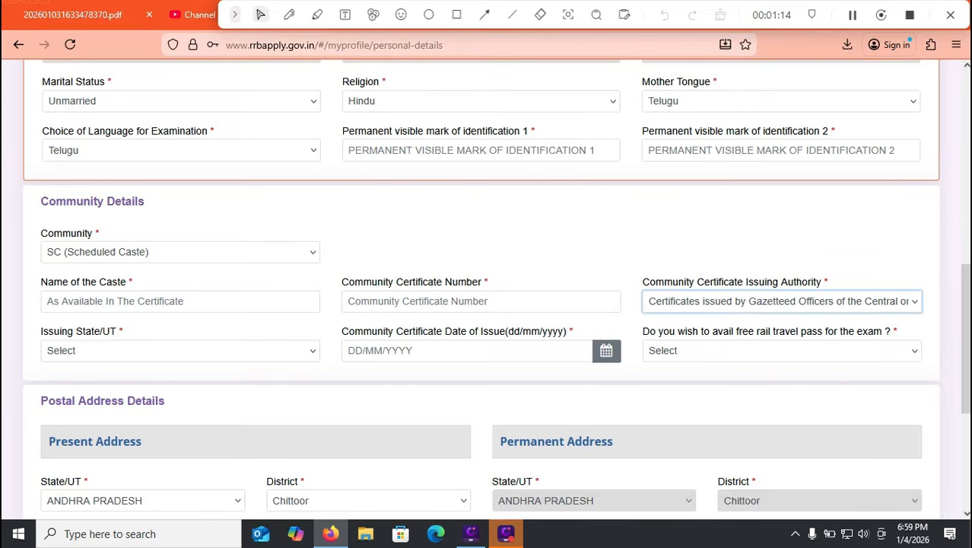
{"action": "left_click", "coordinate": [180, 350]}
{"action": "left_click", "coordinate": [96, 99]}
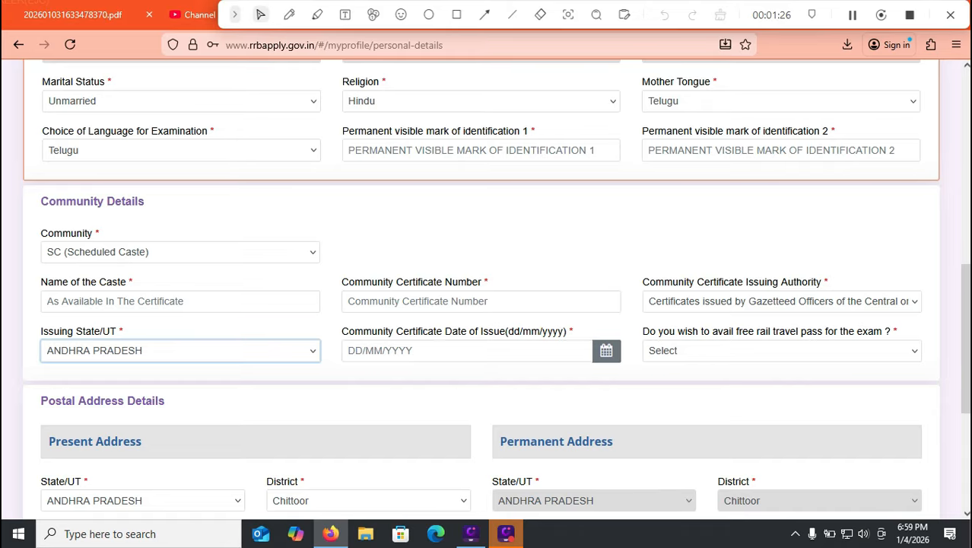
Answer Yes to availing the free rail travel pass for the exam and go to the nearest railway station field.
{"action": "left_click", "coordinate": [781, 351]}
{"action": "left_click", "coordinate": [761, 393]}
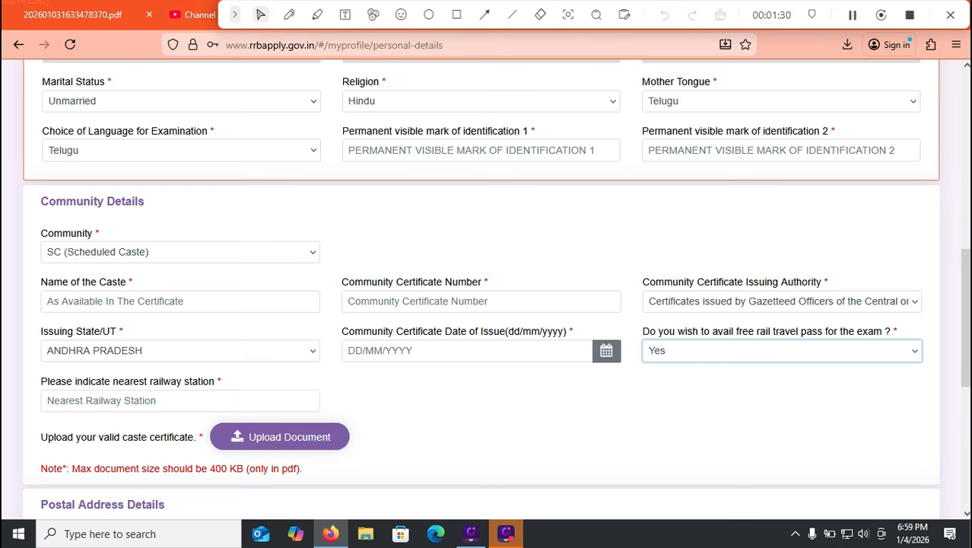
{"action": "left_click", "coordinate": [180, 401]}
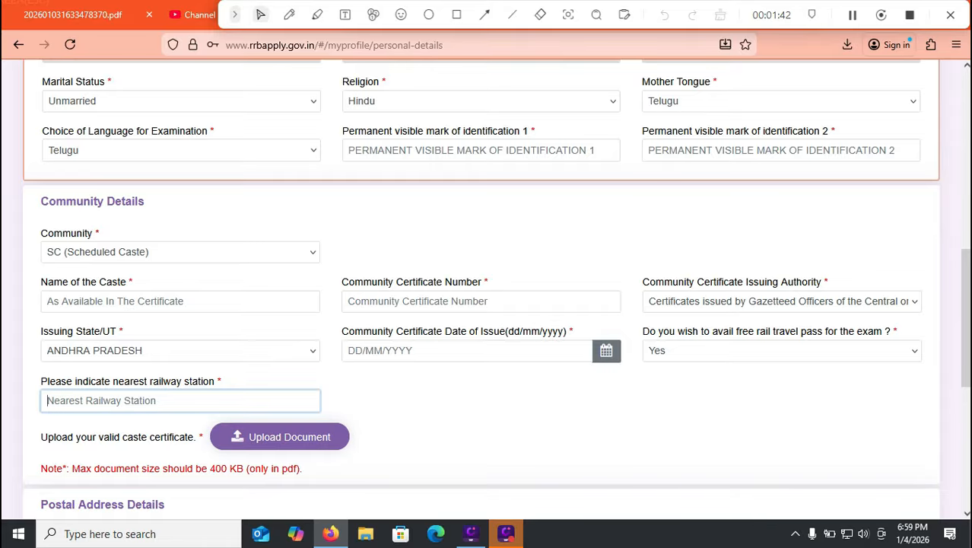
Change the community to OBC (Other Backward Classes) with OBC (Non Creamy layer) status, agreeing to both information notices.
{"action": "left_click", "coordinate": [180, 252]}
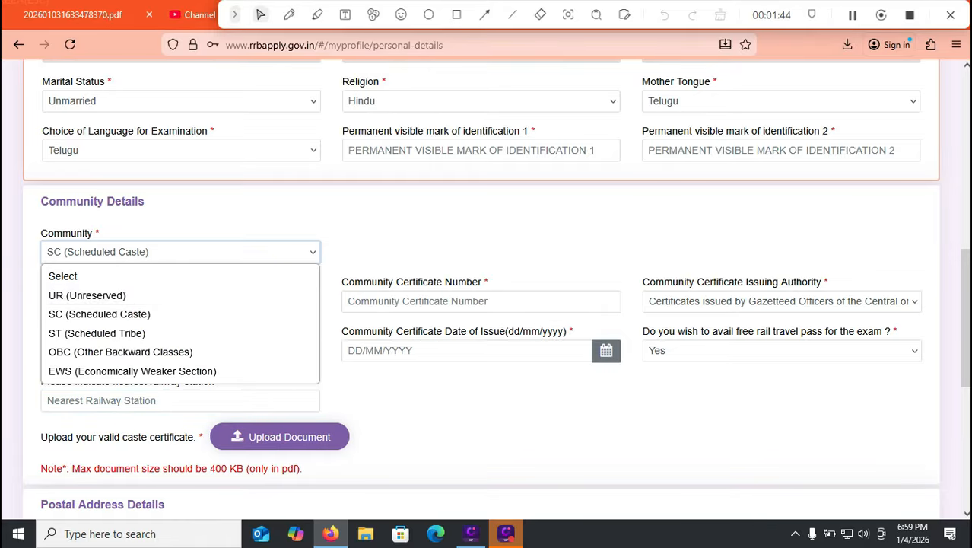
{"action": "left_click", "coordinate": [122, 351]}
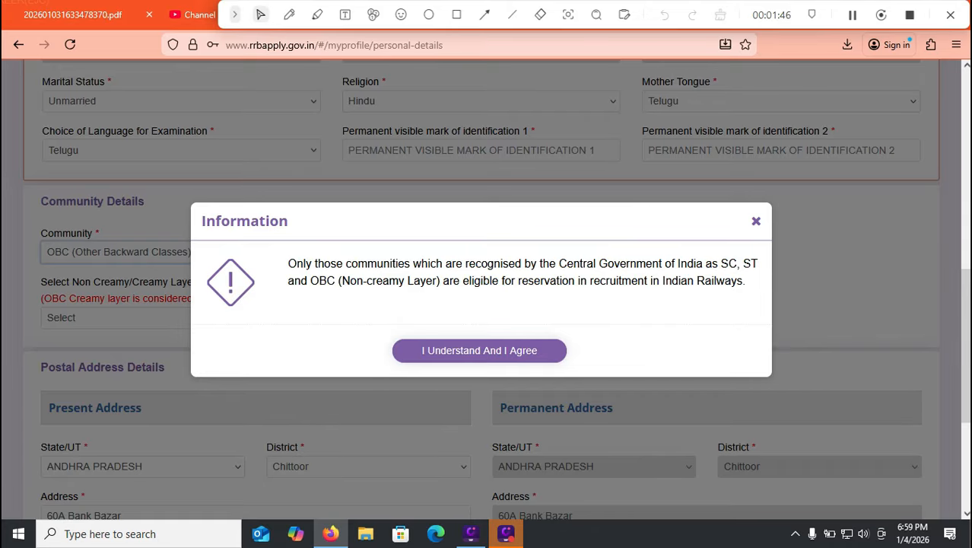
{"action": "left_click", "coordinate": [479, 350]}
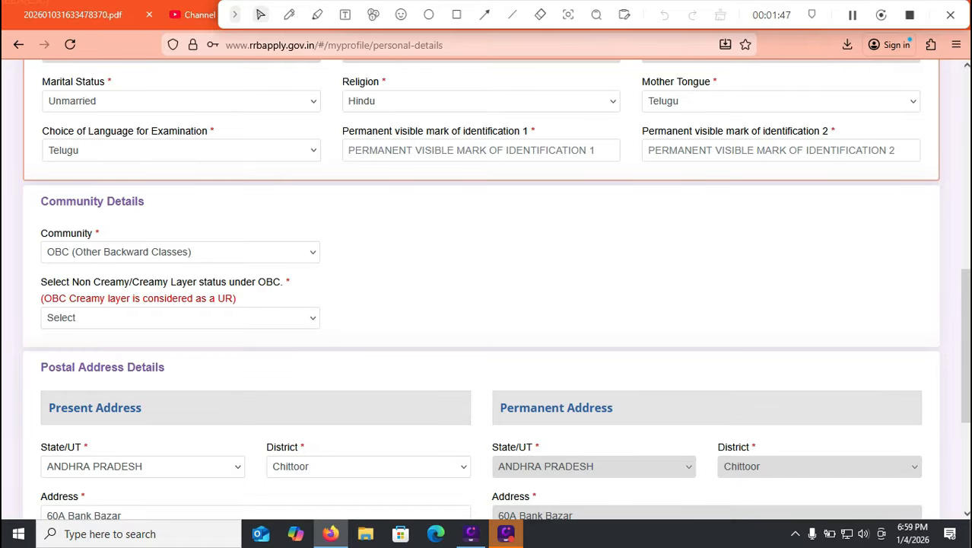
{"action": "left_click", "coordinate": [181, 317]}
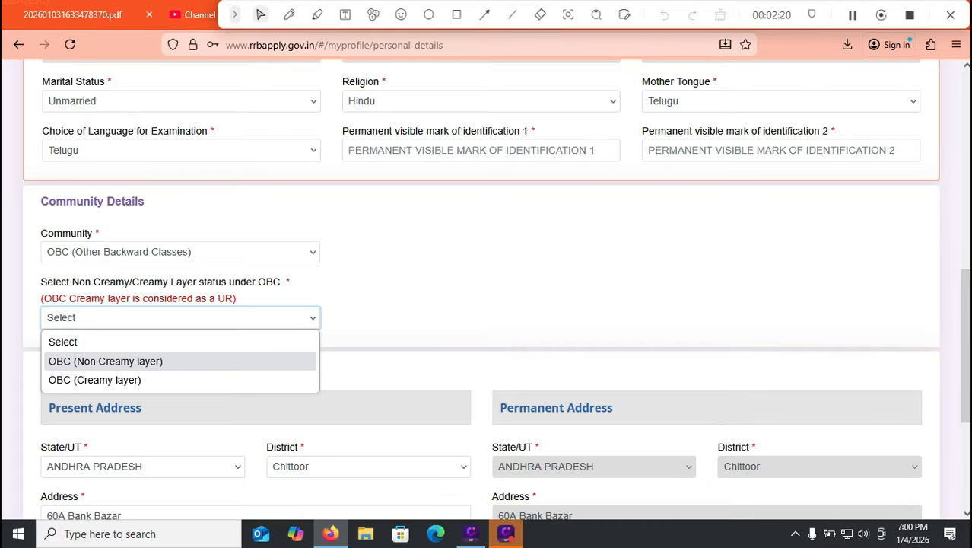
{"action": "left_click", "coordinate": [106, 361]}
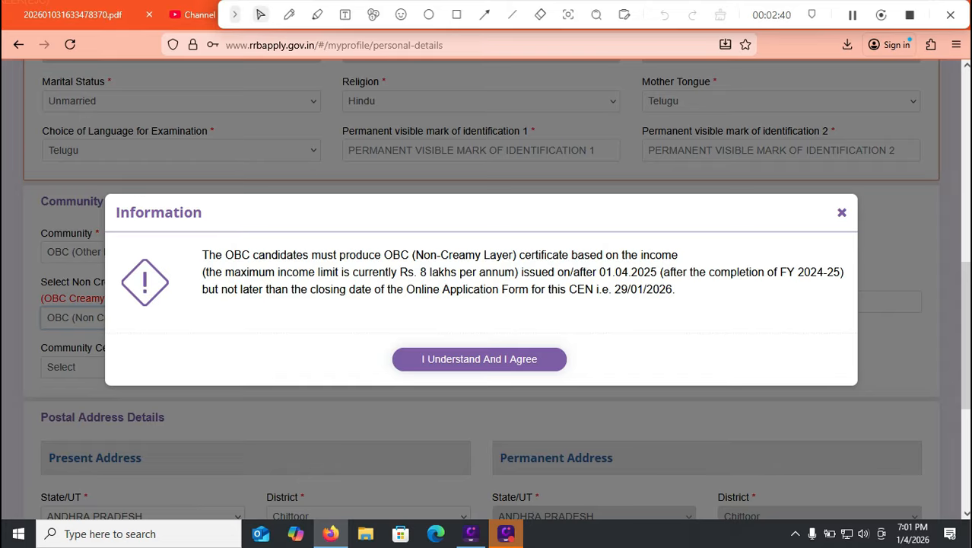
{"action": "left_click", "coordinate": [480, 359]}
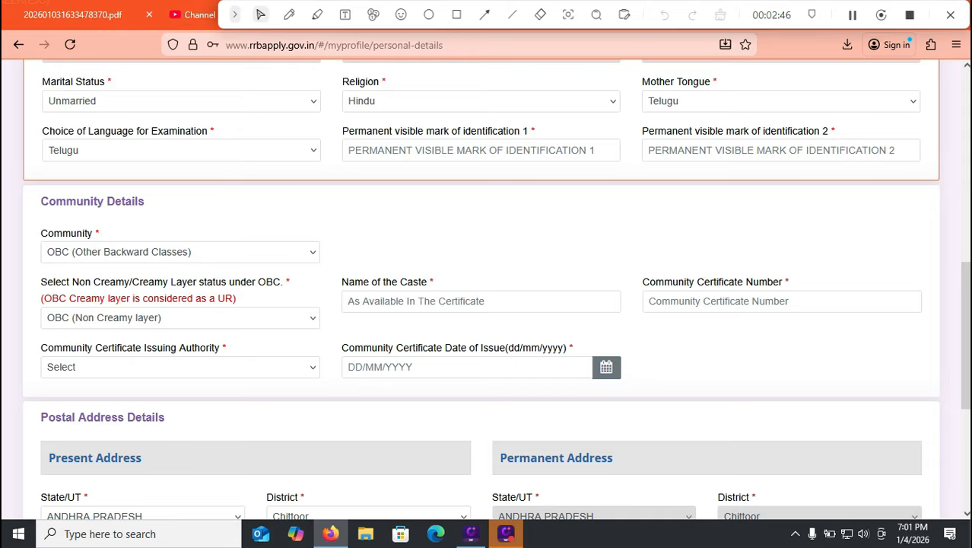
Examine the issuing authority options for the OBC community certificate without choosing one.
{"action": "left_click", "coordinate": [180, 367]}
{"action": "scroll", "coordinate": [180, 323], "scroll_direction": "down", "scroll_amount": 1}
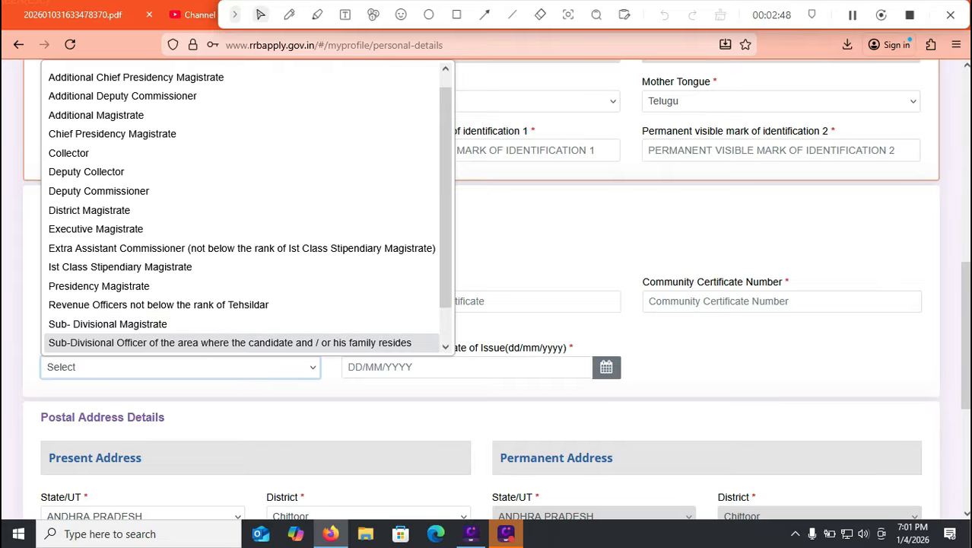
{"action": "left_click", "coordinate": [486, 240]}
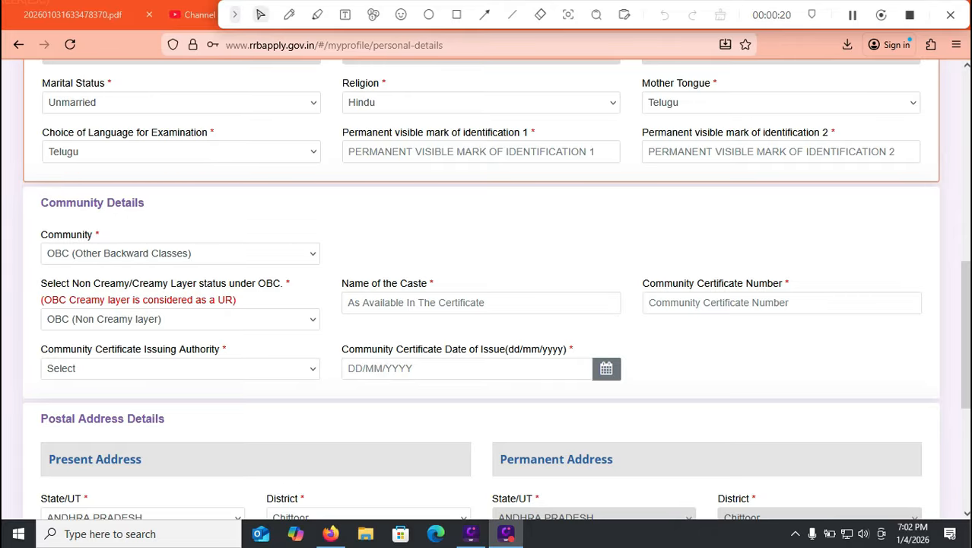
Enter RIGHT HAND MIDDLE and LEFT LEG BOTTOM as the two permanent visible marks of identification.
{"action": "left_click", "coordinate": [480, 151]}
{"action": "type", "text": "RIGHT HAND "}
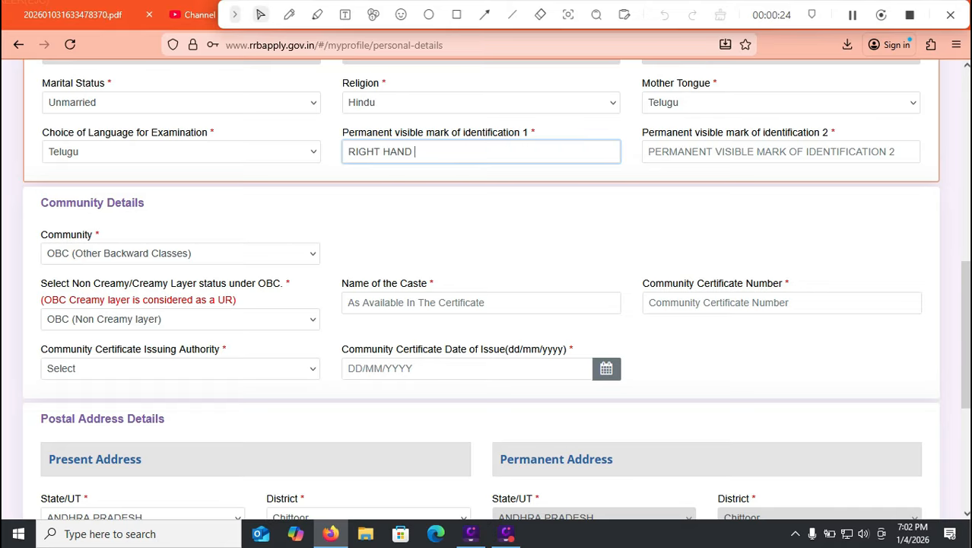
{"action": "type", "text": "MIDDLE"}
{"action": "key", "text": "Tab"}
{"action": "type", "text": "LEFT LE"}
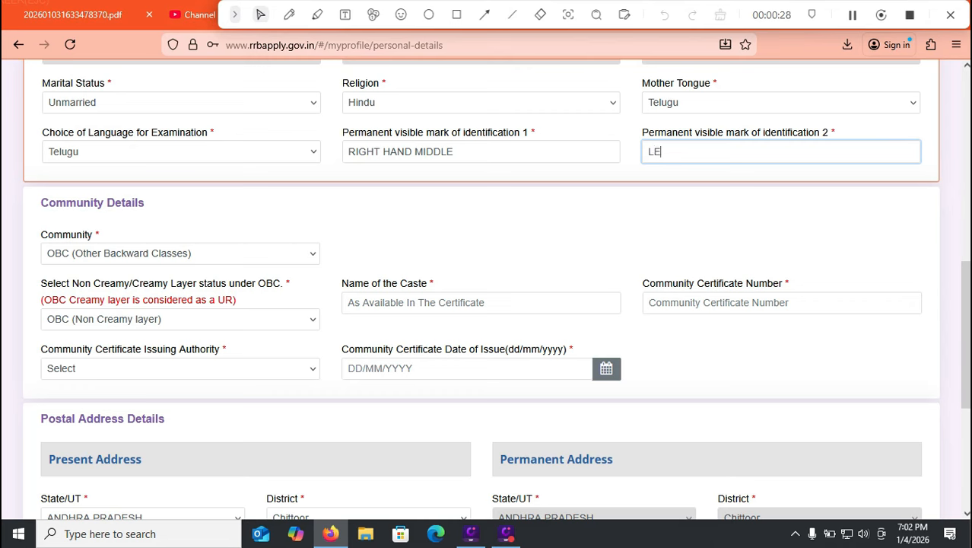
{"action": "type", "text": "G BOTTOM"}
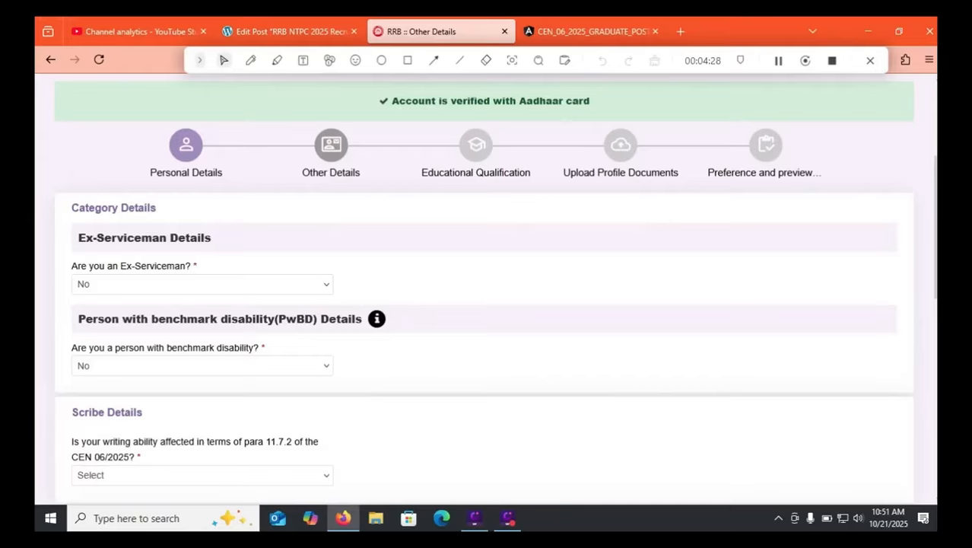
Review the ex-serviceman, benchmark disability, scribe and EBC fee concession questions in the other details.
{"action": "left_click", "coordinate": [203, 284]}
{"action": "left_click", "coordinate": [426, 284]}
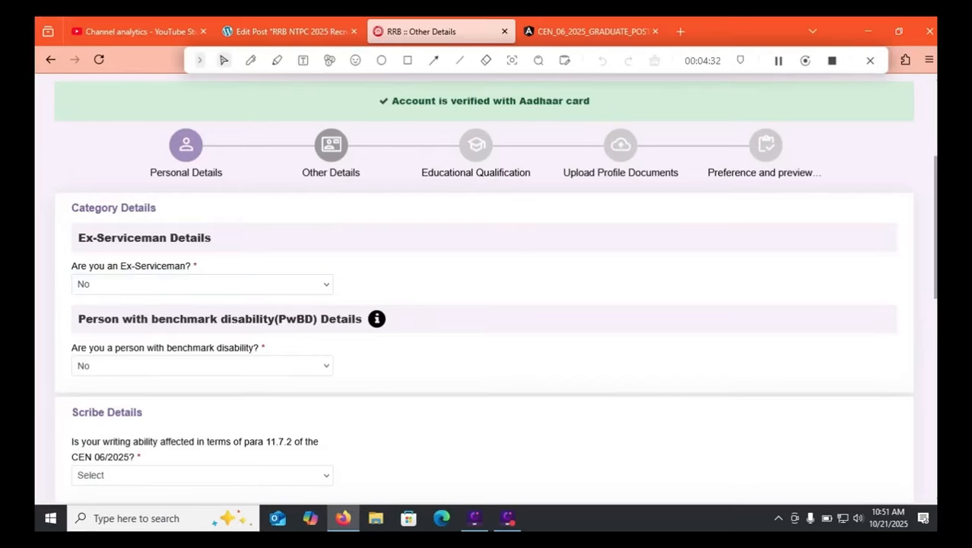
{"action": "scroll", "coordinate": [496, 290], "scroll_direction": "down", "scroll_amount": 1}
{"action": "scroll", "coordinate": [495, 289], "scroll_direction": "down", "scroll_amount": 1}
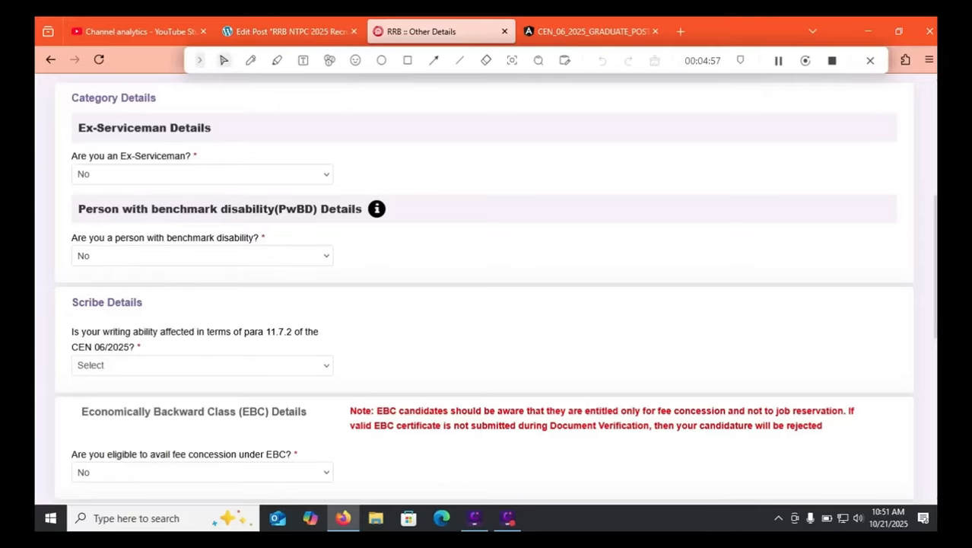
{"action": "scroll", "coordinate": [485, 297], "scroll_direction": "down", "scroll_amount": 1}
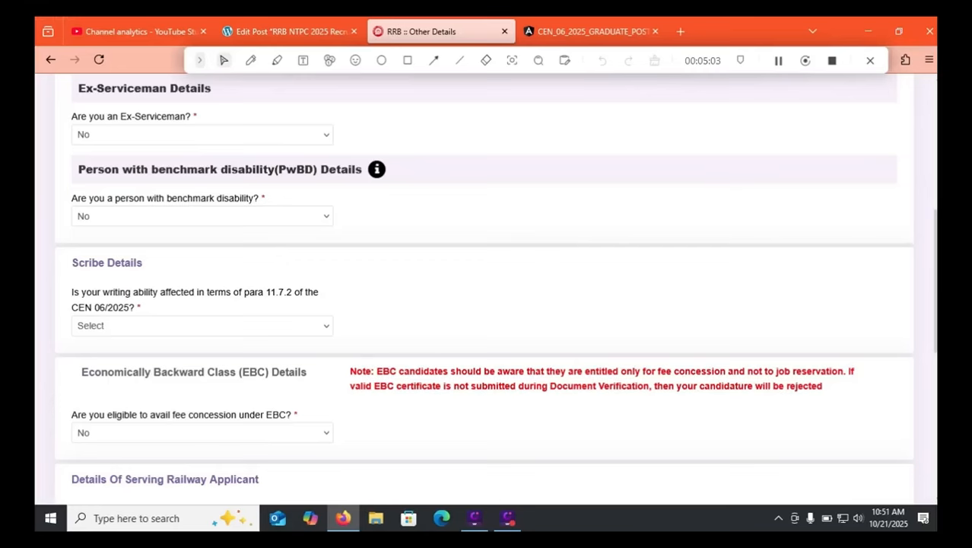
{"action": "left_click", "coordinate": [203, 433]}
{"action": "left_click", "coordinate": [426, 437]}
{"action": "left_click", "coordinate": [426, 438]}
{"action": "scroll", "coordinate": [485, 289], "scroll_direction": "down", "scroll_amount": 2}
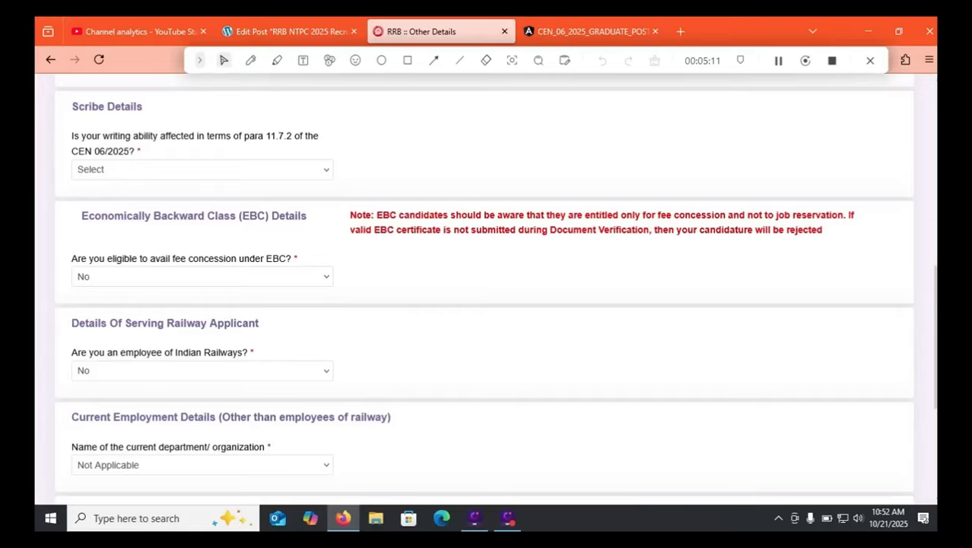
Answer No to being an Indian Railways employee and set the current department/organization to Not Applicable.
{"action": "left_click", "coordinate": [202, 371]}
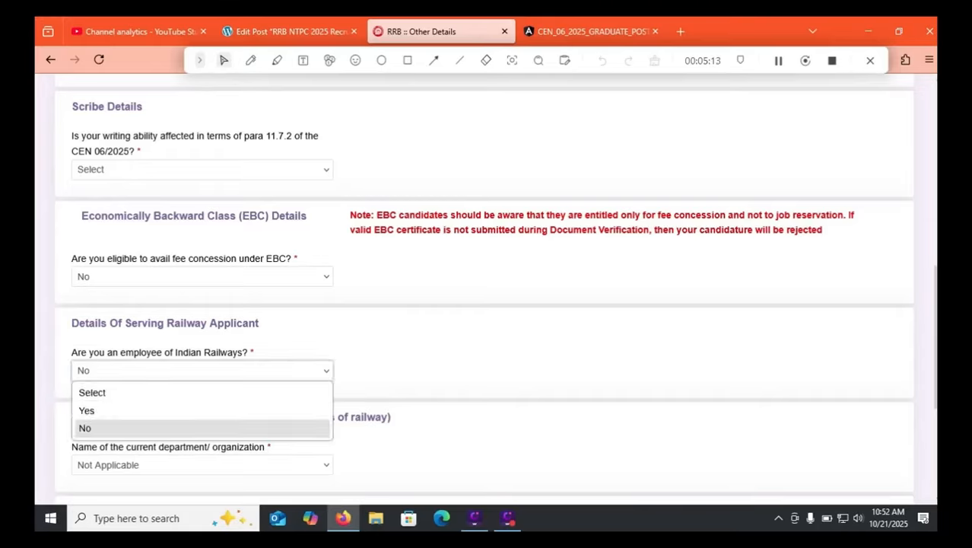
{"action": "left_click", "coordinate": [203, 428]}
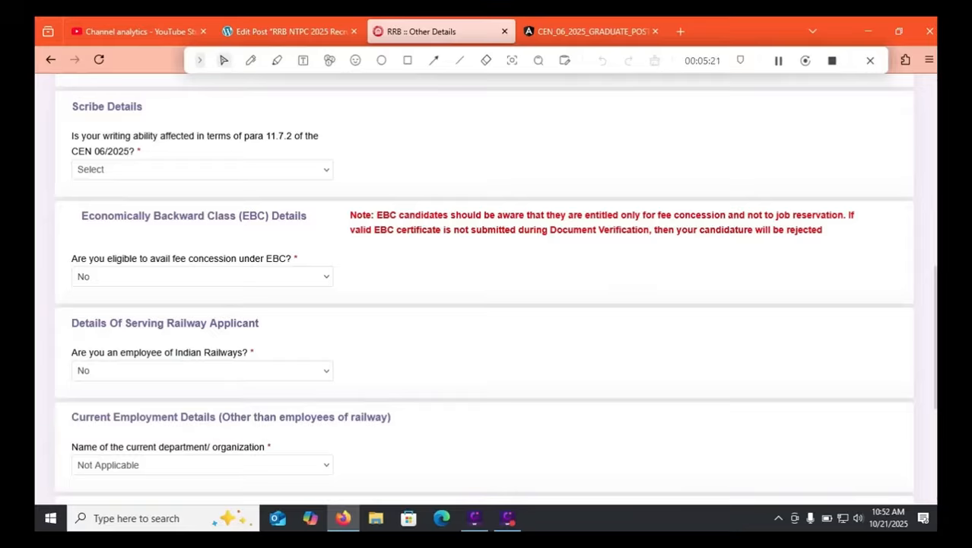
{"action": "left_click", "coordinate": [201, 465]}
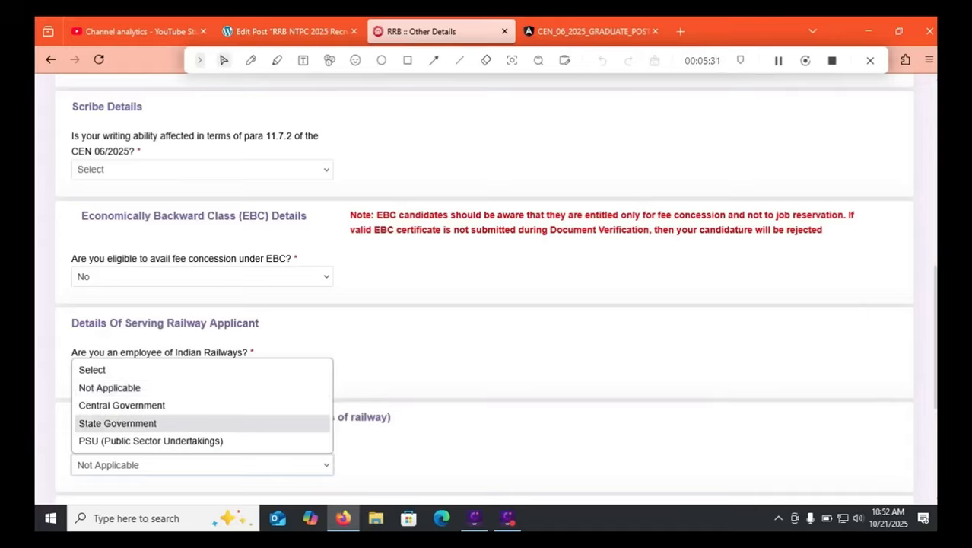
{"action": "left_click", "coordinate": [122, 388]}
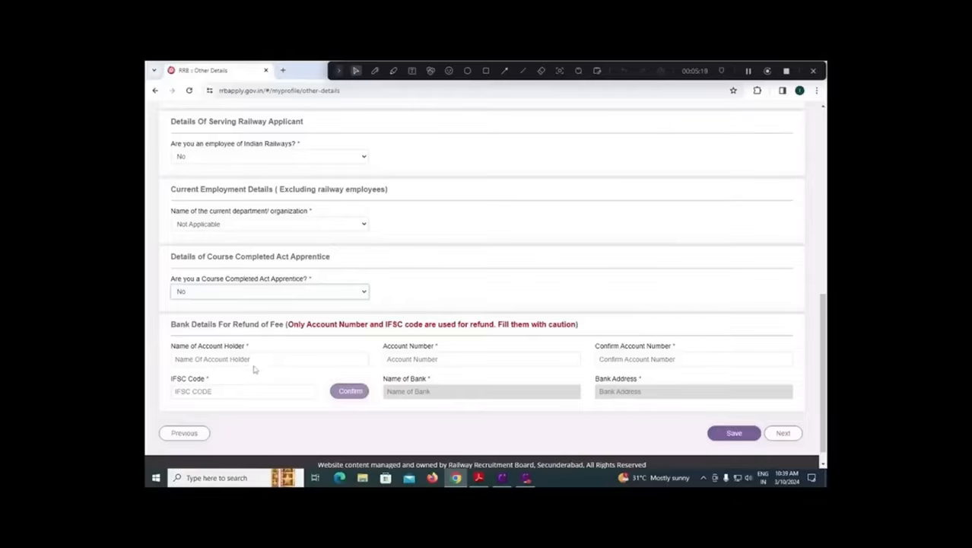
Go through the account holder name, confirm account number and IFSC code fields in the bank details for the fee refund.
{"action": "left_click", "coordinate": [264, 356]}
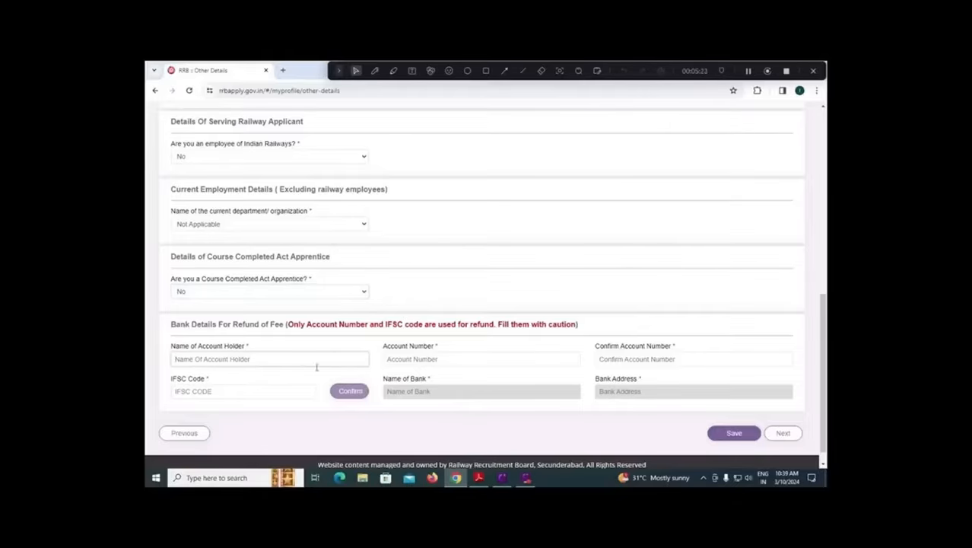
{"action": "left_click", "coordinate": [645, 360]}
{"action": "left_click", "coordinate": [266, 393]}
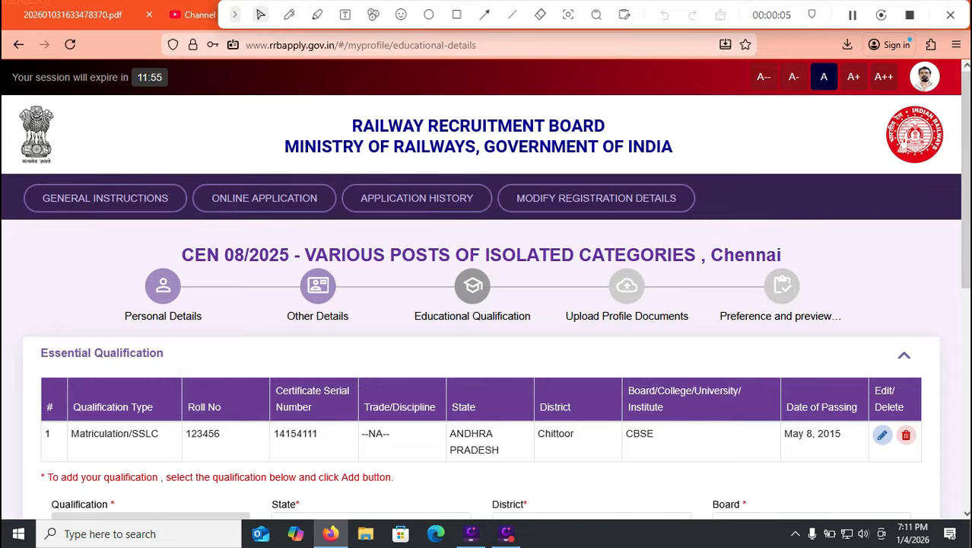
Go through the options in the Qualification list under Essential Qualification, including the diploma, Master Degree and M.B.A. entries.
{"action": "scroll", "coordinate": [486, 289], "scroll_direction": "down", "scroll_amount": 3}
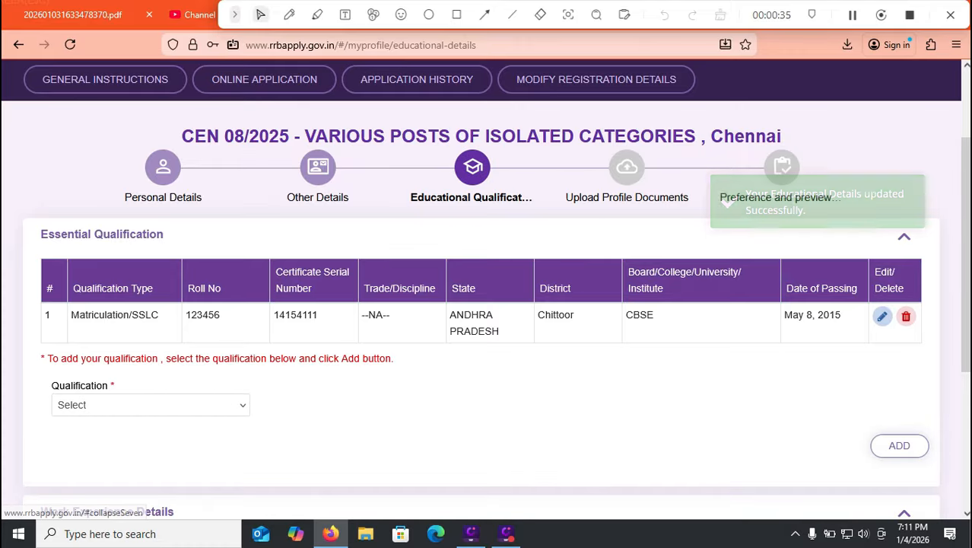
{"action": "left_click", "coordinate": [151, 405]}
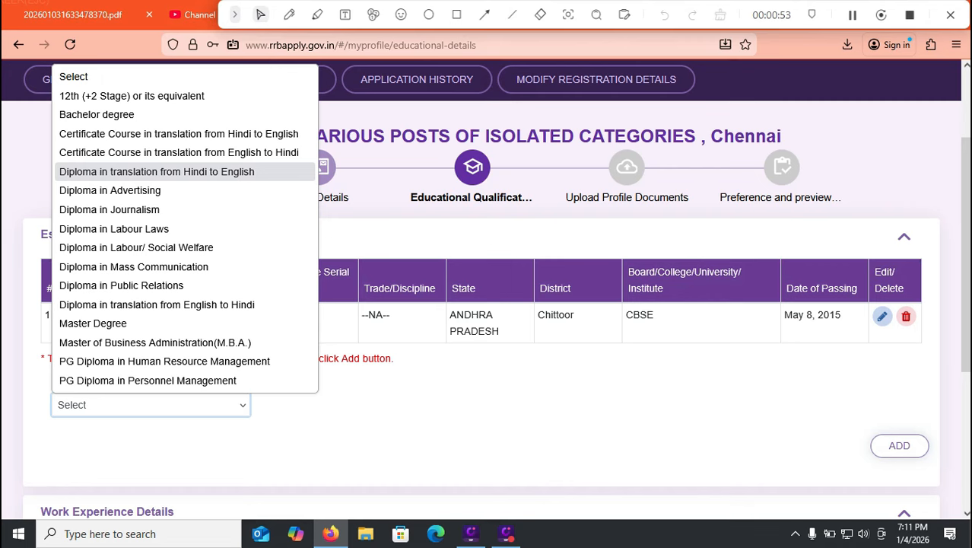
{"action": "key", "text": "Down"}
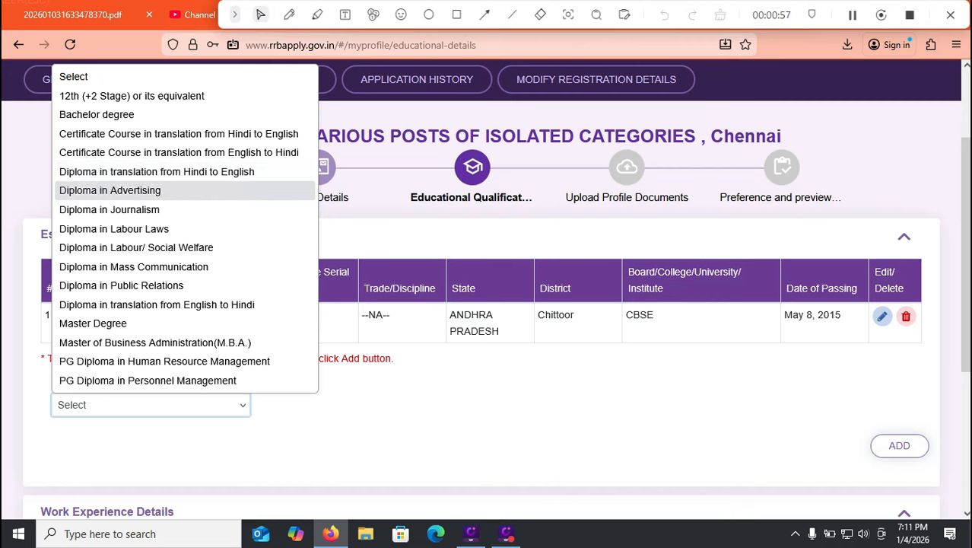
{"action": "key", "text": "Down"}
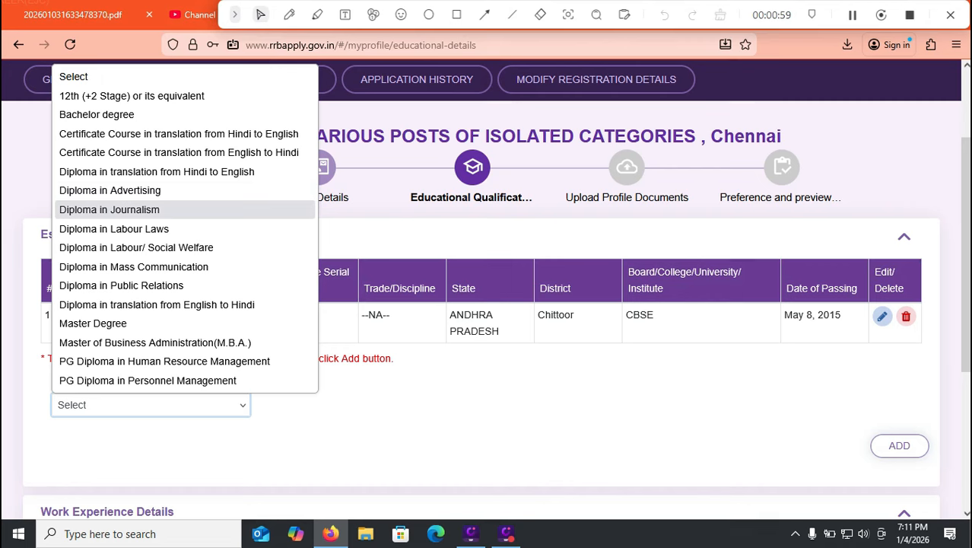
{"action": "key", "text": "Down"}
{"action": "key", "text": "Down"}
{"action": "key", "text": "Up"}
{"action": "key", "text": "Down"}
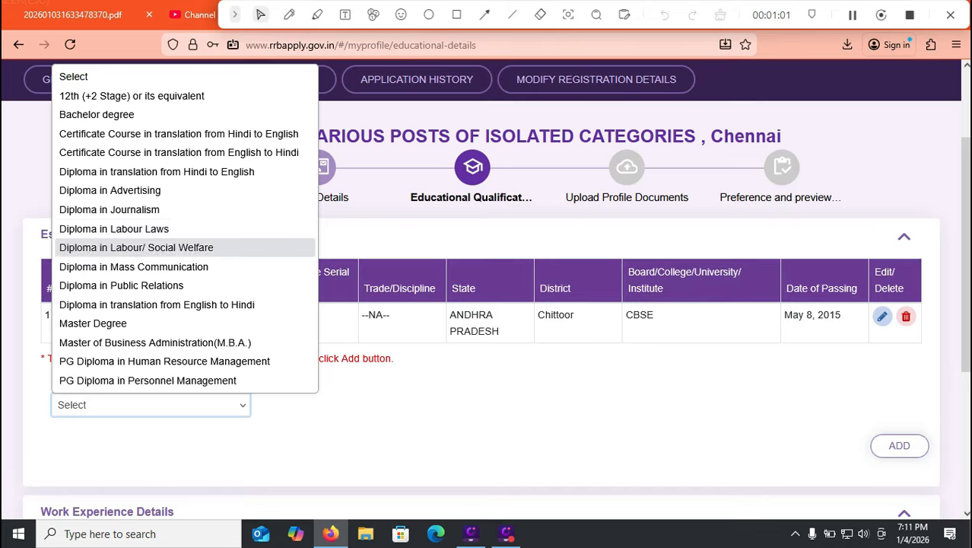
{"action": "key", "text": "Down"}
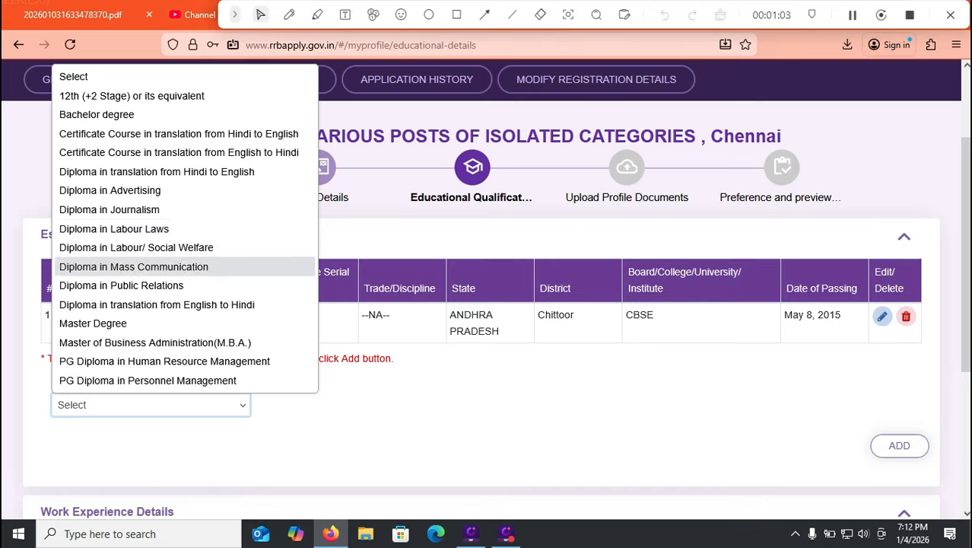
{"action": "key", "text": "Down"}
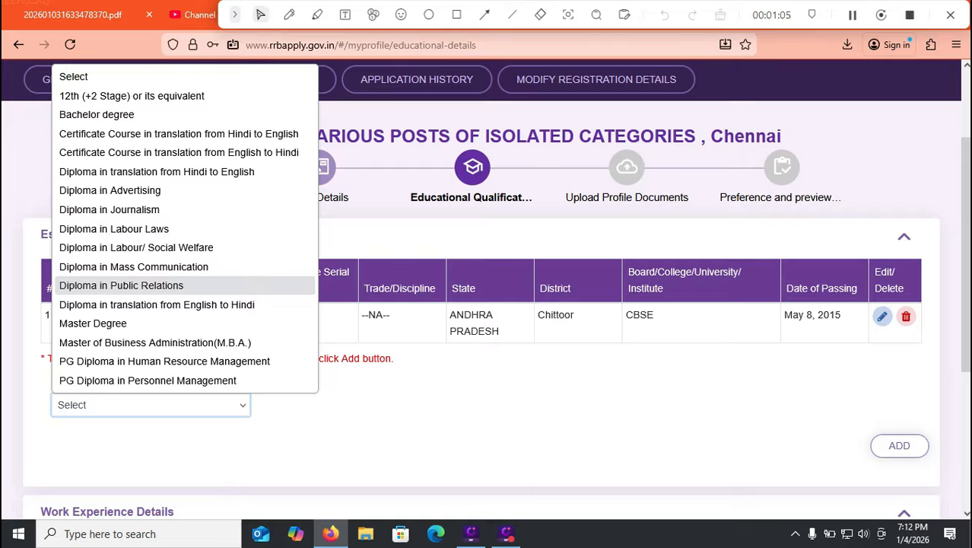
{"action": "key", "text": "Down"}
{"action": "key", "text": "Down"}
{"action": "key", "text": "Up"}
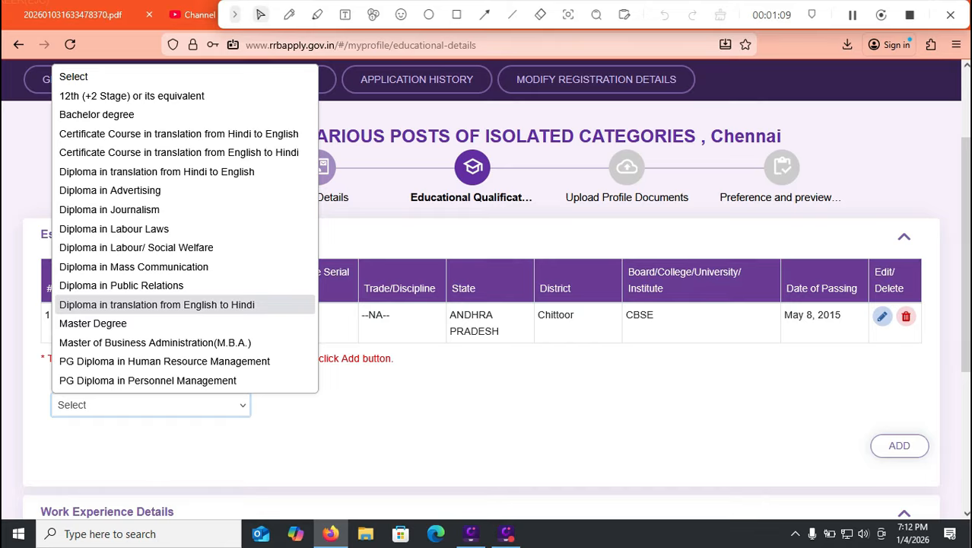
{"action": "key", "text": "Down"}
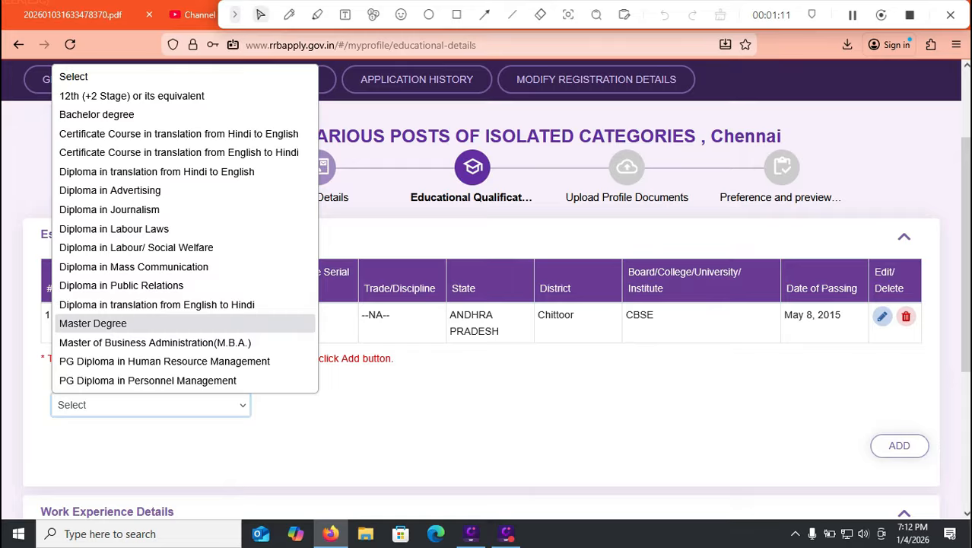
{"action": "key", "text": "Down"}
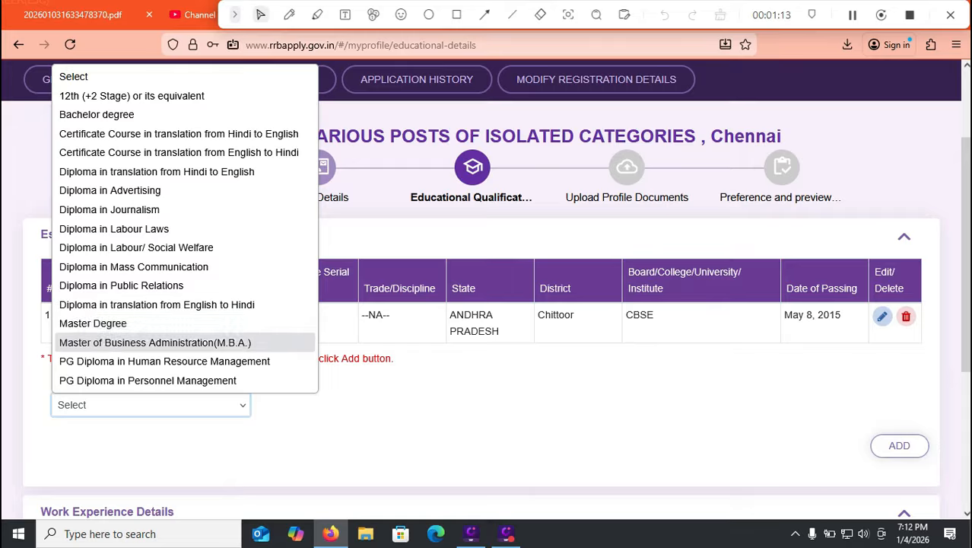
{"action": "key", "text": "Up"}
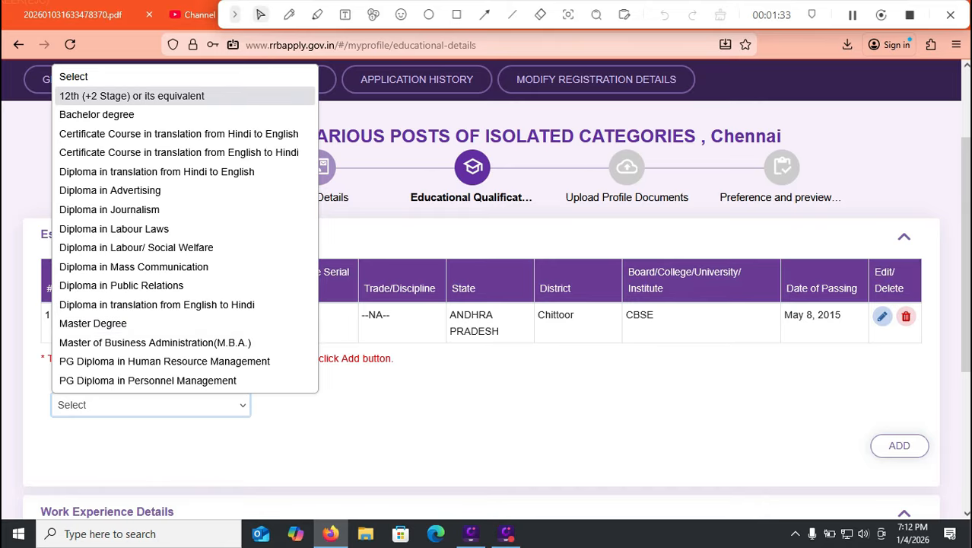
Choose 12th (+2 Stage) or its equivalent as the qualification, with Science (Physics and Chemistry) as the discipline/subject.
{"action": "left_click", "coordinate": [131, 96]}
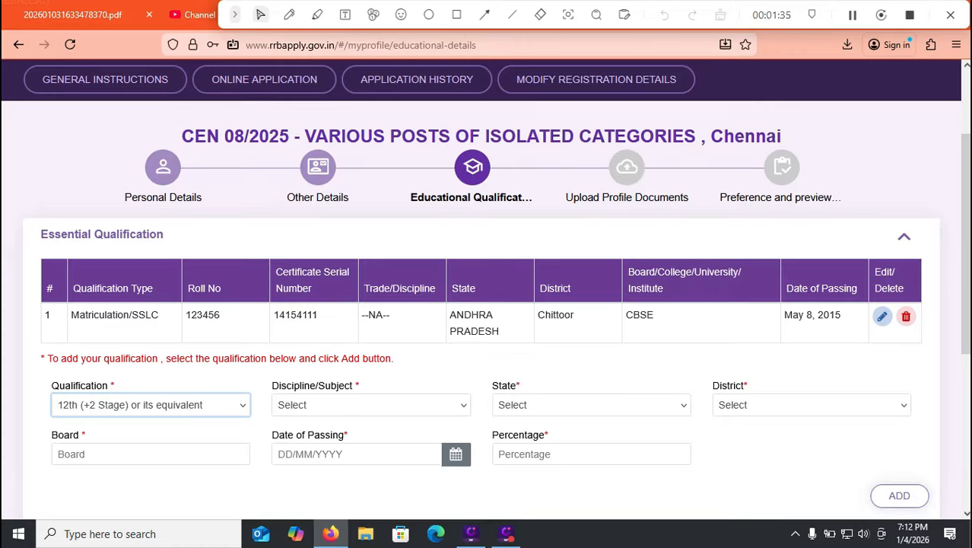
{"action": "left_click", "coordinate": [370, 404]}
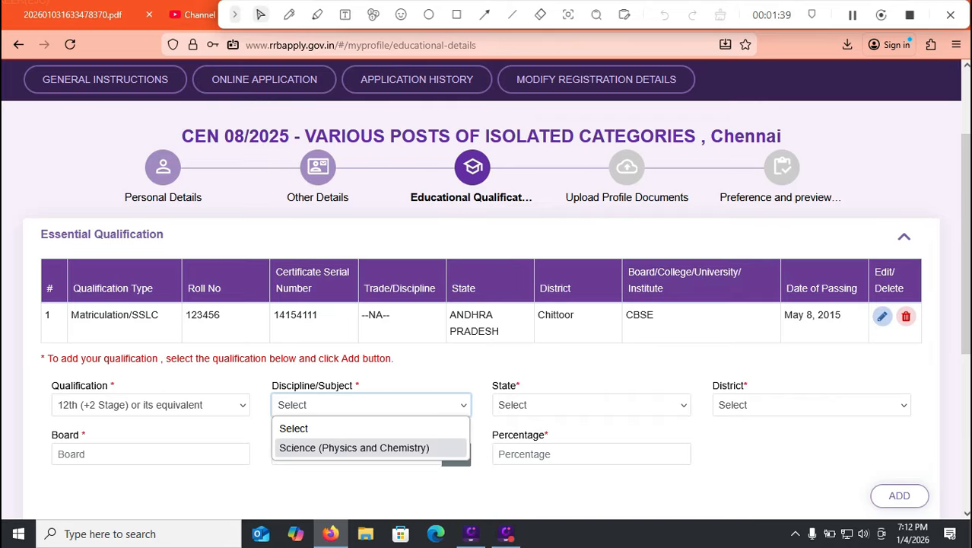
{"action": "left_click", "coordinate": [354, 448]}
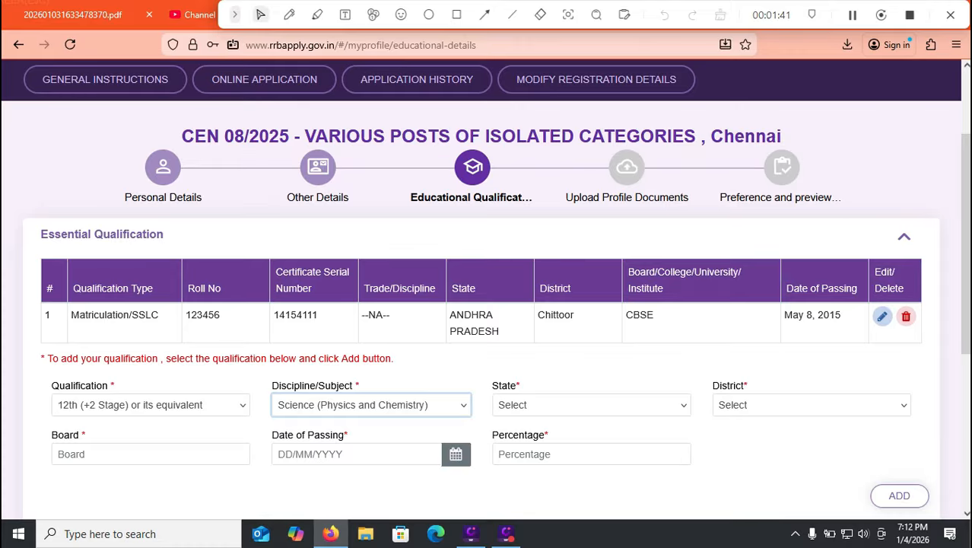
Set the 12th qualification's state to ANDHRA PRADESH and its district to Chittoor.
{"action": "left_click", "coordinate": [591, 405]}
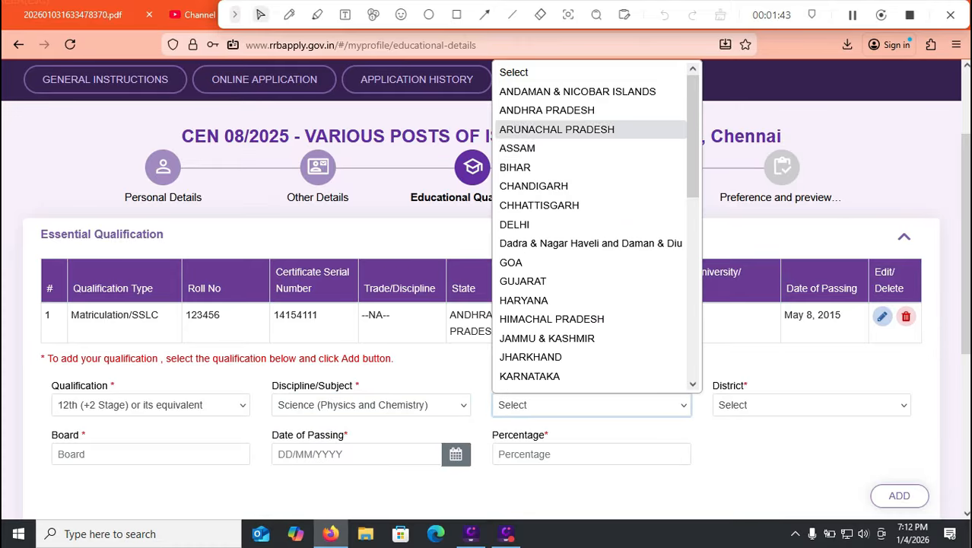
{"action": "left_click", "coordinate": [550, 110]}
{"action": "left_click", "coordinate": [811, 405]}
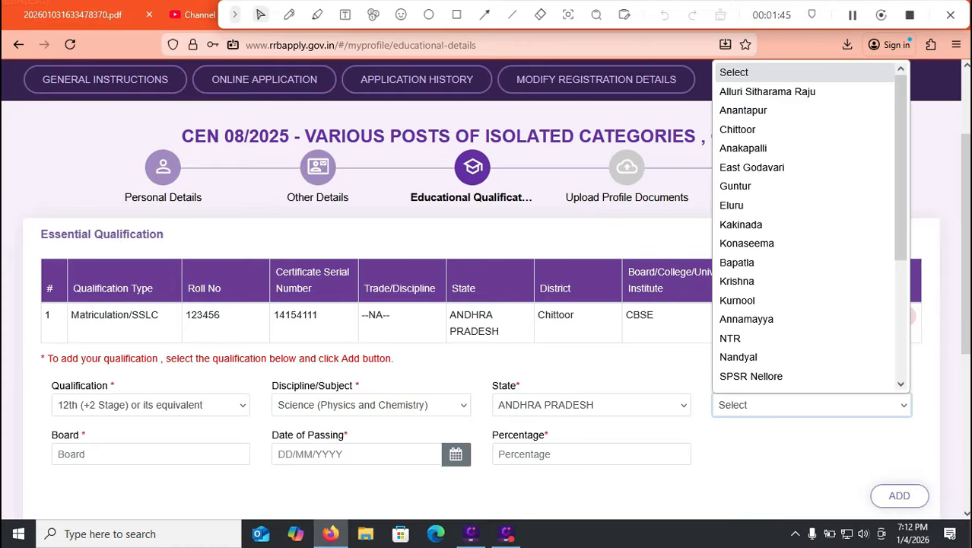
{"action": "left_click", "coordinate": [370, 405]}
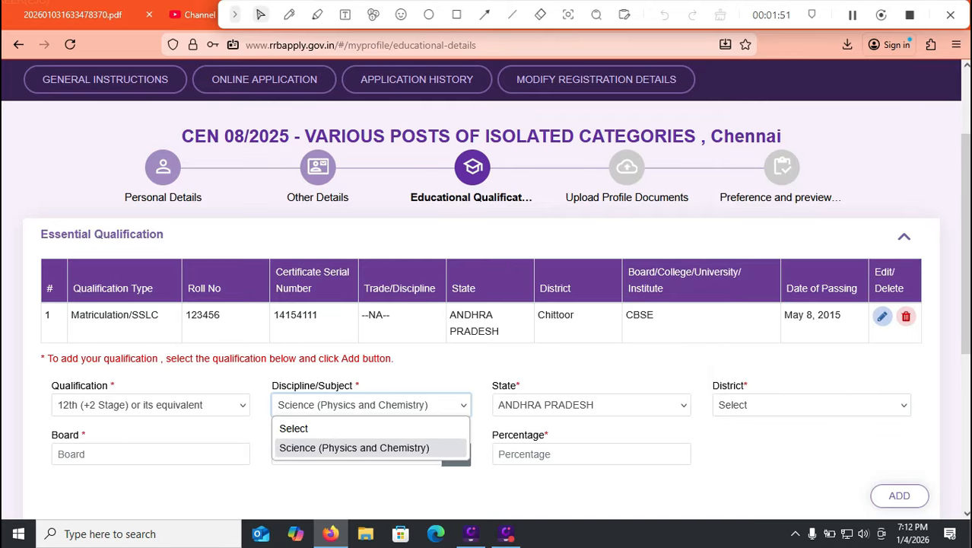
{"action": "left_click", "coordinate": [811, 404]}
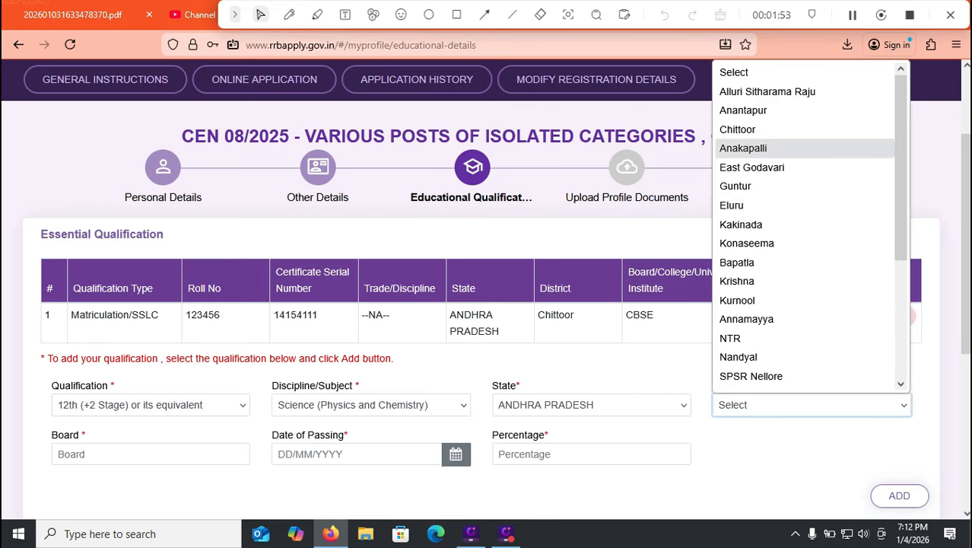
{"action": "left_click", "coordinate": [761, 129]}
Enter APBIE as the board and 10/01/2018 as the date of passing for the 12th qualification.
{"action": "left_click", "coordinate": [150, 454]}
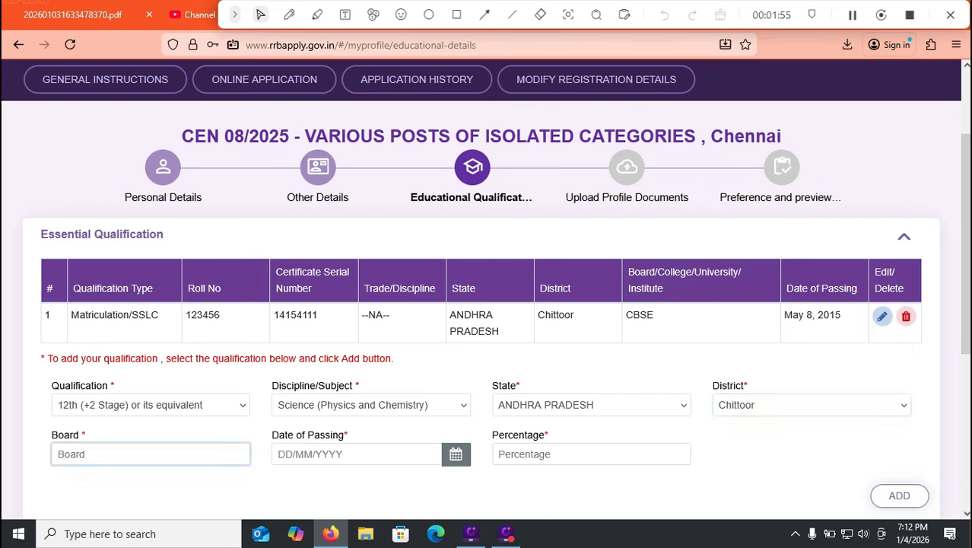
{"action": "key", "text": "BackSpace"}
{"action": "type", "text": "APBIE"}
{"action": "left_click", "coordinate": [455, 453]}
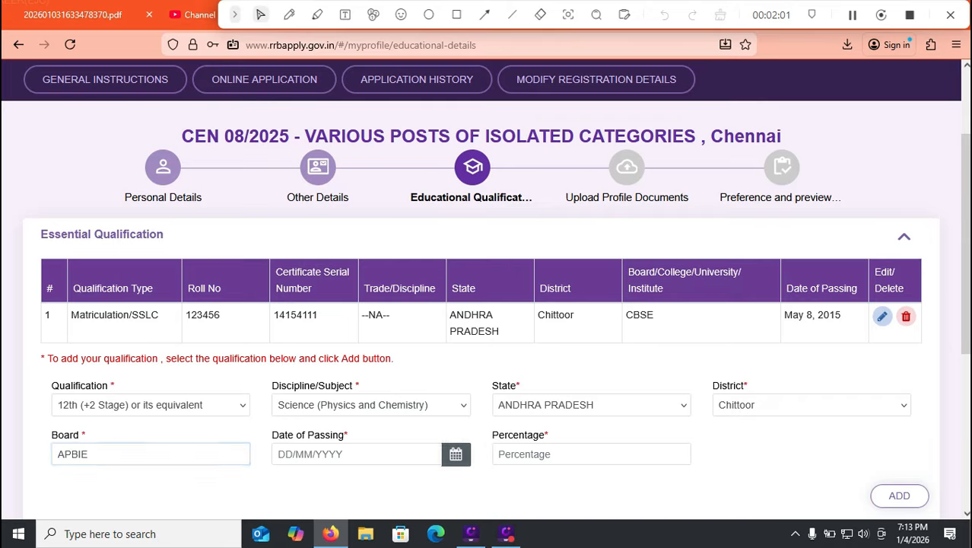
{"action": "left_click", "coordinate": [368, 264]}
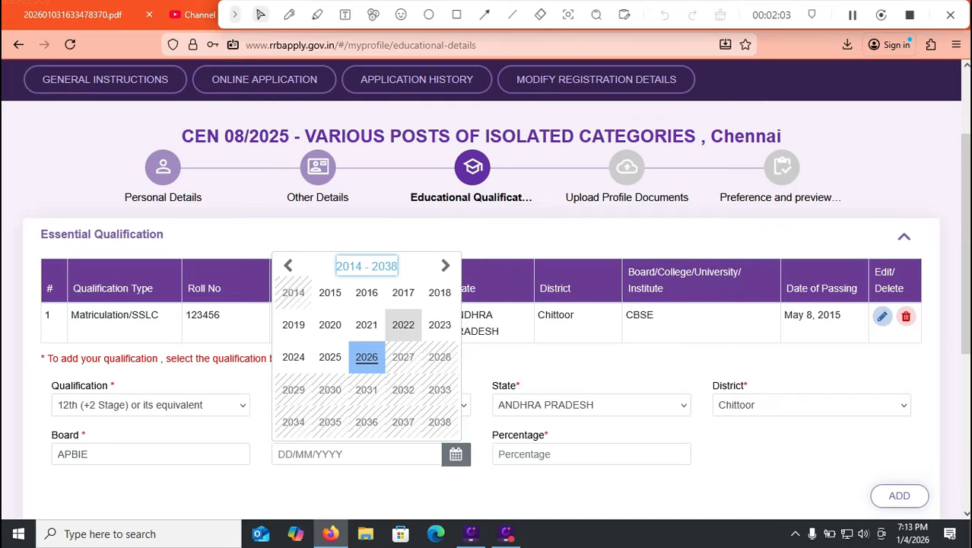
{"action": "left_click", "coordinate": [436, 296]}
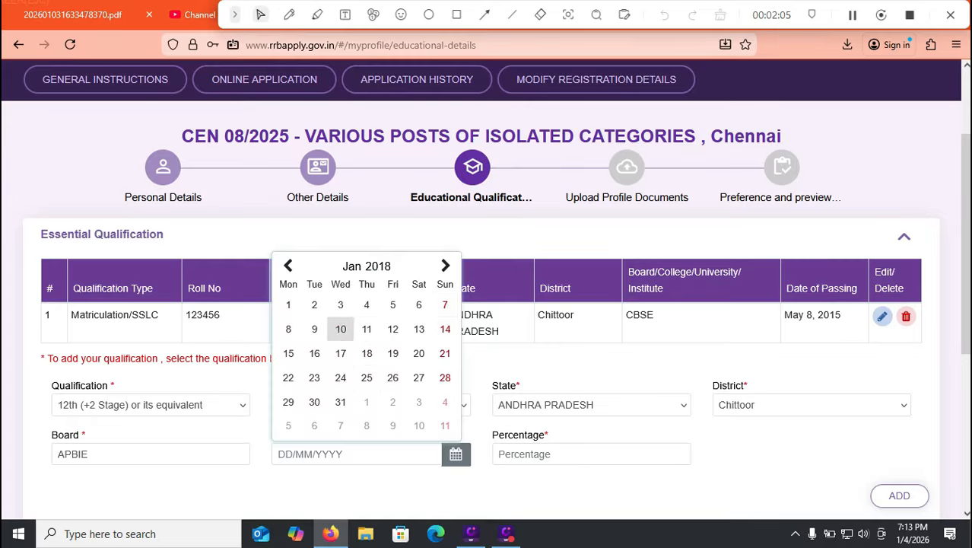
{"action": "left_click", "coordinate": [340, 329]}
Set the percentage to 75.00 and add the 12th qualification to the essential qualifications.
{"action": "left_click", "coordinate": [578, 454]}
{"action": "type", "text": "75.00"}
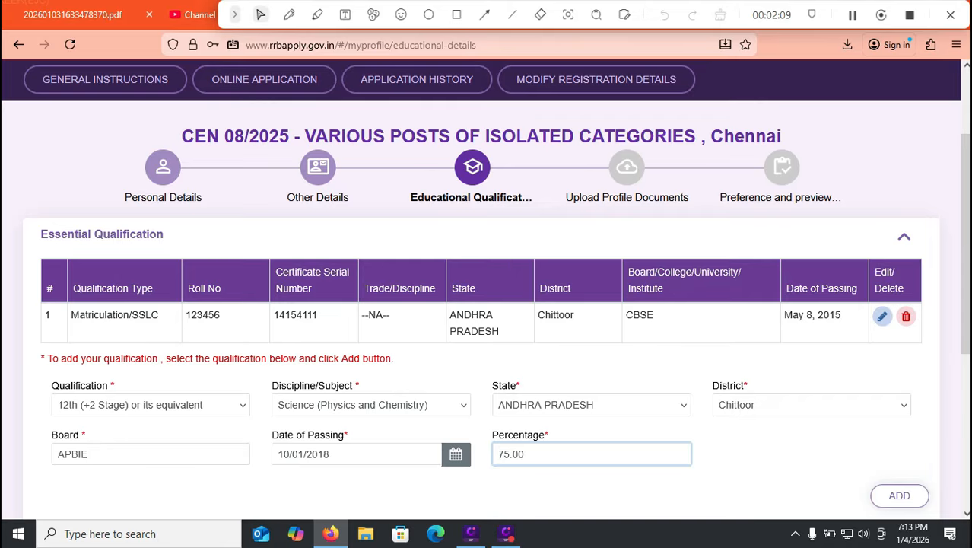
{"action": "left_click", "coordinate": [899, 495]}
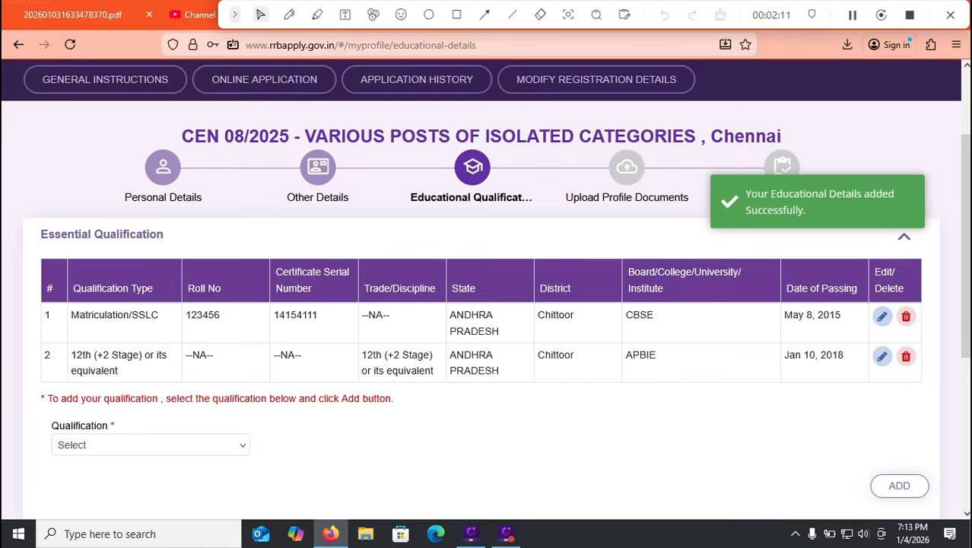
Select Bachelor degree as the next qualification and bring up its discipline/subject options.
{"action": "left_click", "coordinate": [228, 444]}
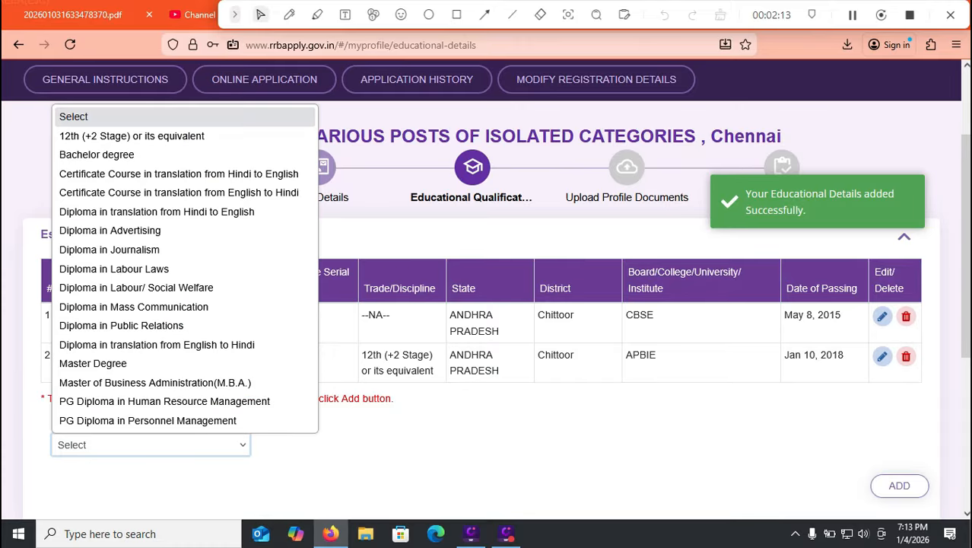
{"action": "left_click", "coordinate": [84, 154]}
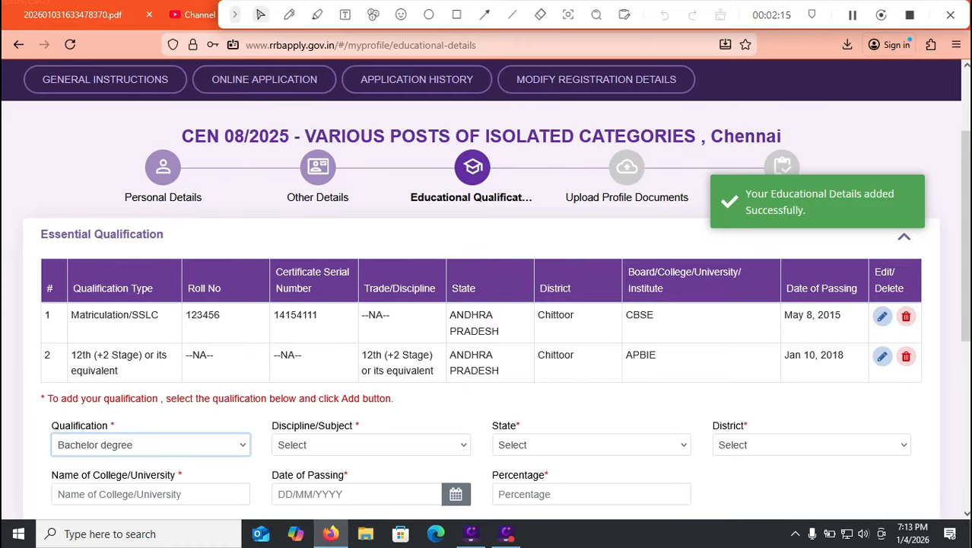
{"action": "left_click", "coordinate": [371, 445]}
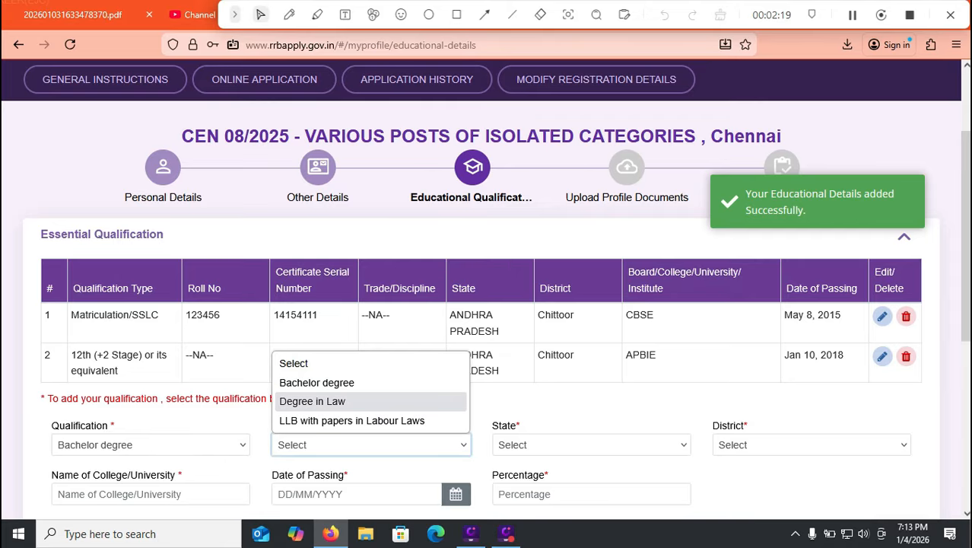
Set the Bachelor degree's state to ANDHRA PRADESH and its district to Chittoor.
{"action": "left_click", "coordinate": [591, 445]}
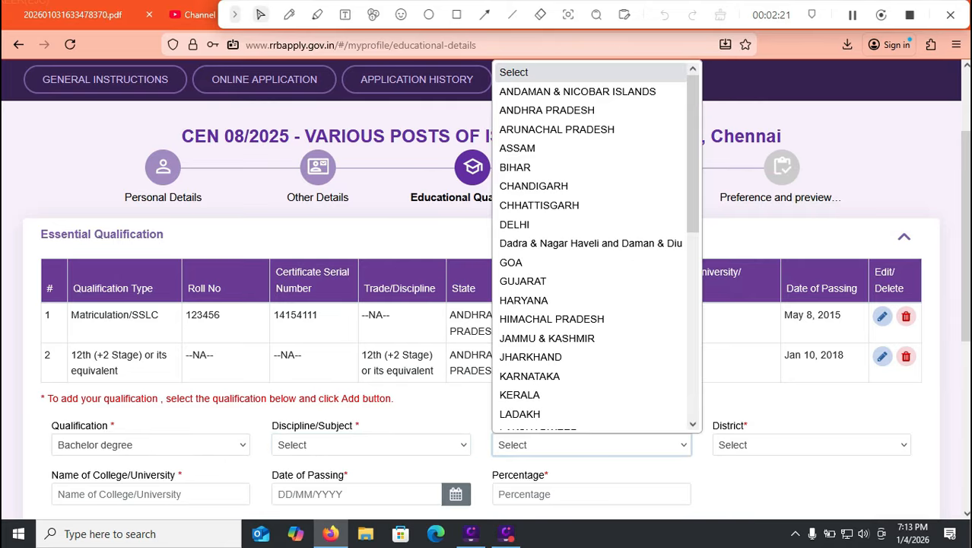
{"action": "left_click", "coordinate": [547, 97]}
{"action": "left_click", "coordinate": [811, 445]}
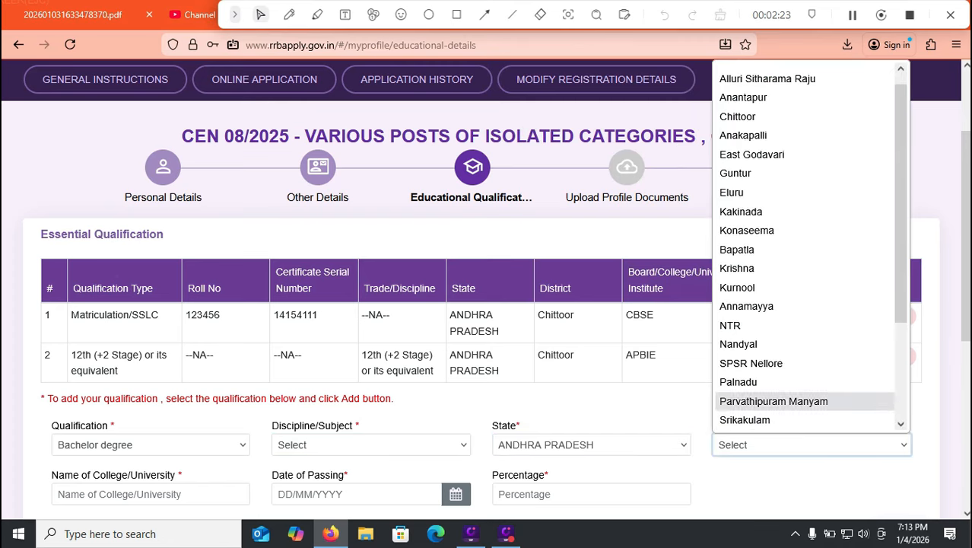
{"action": "left_click", "coordinate": [738, 117]}
{"action": "left_click", "coordinate": [150, 495]}
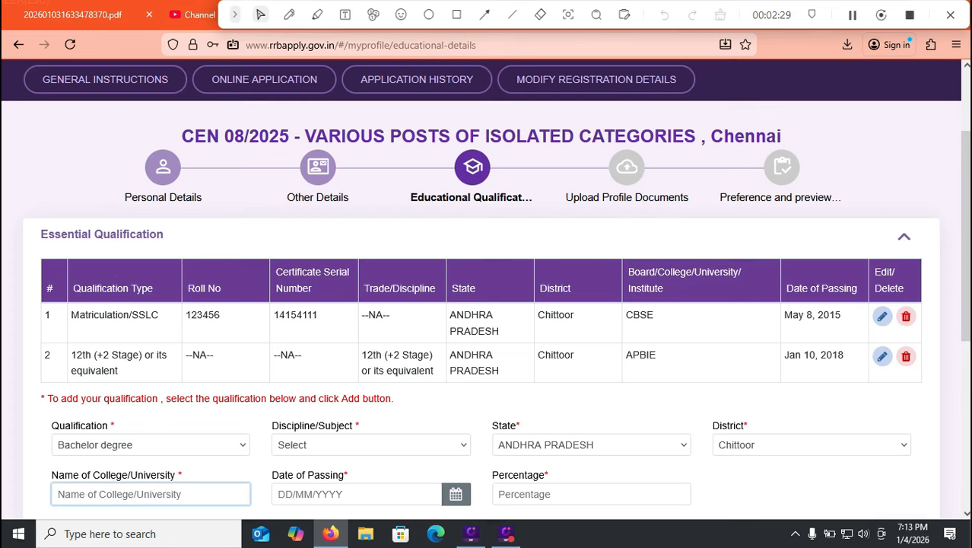
Look over the remaining Bachelor degree fields and the Work Experience Details section.
{"action": "scroll", "coordinate": [487, 289], "scroll_direction": "down", "scroll_amount": 2}
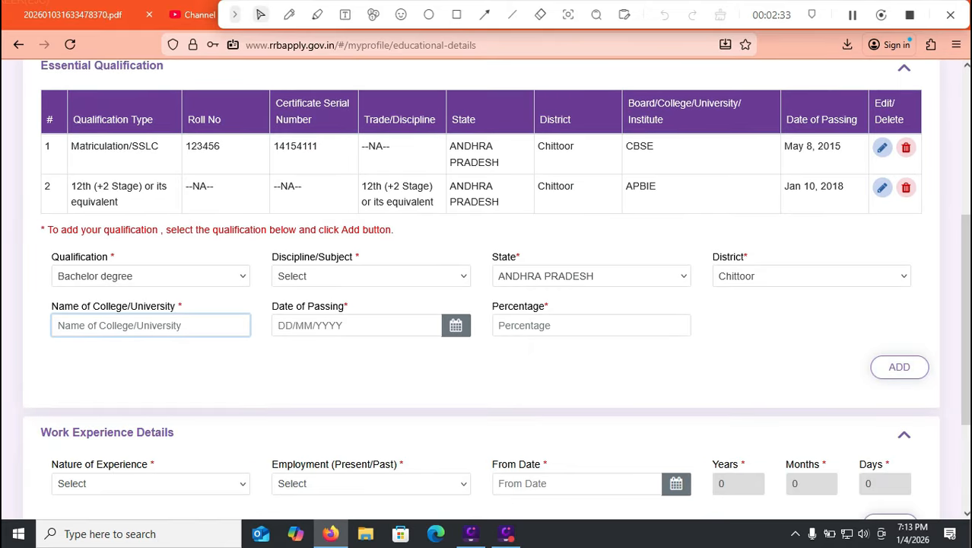
{"action": "scroll", "coordinate": [486, 289], "scroll_direction": "down", "scroll_amount": 1}
{"action": "scroll", "coordinate": [487, 289], "scroll_direction": "down", "scroll_amount": 1}
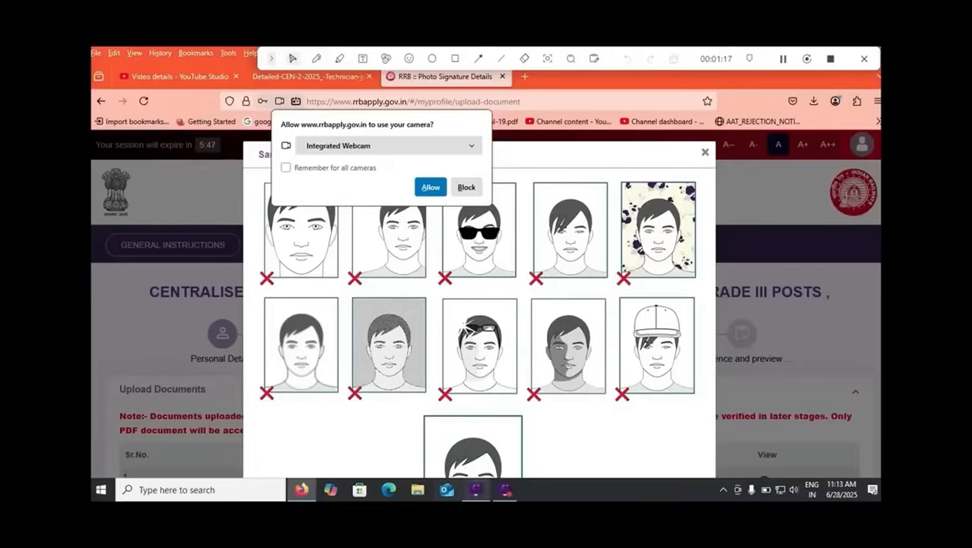
Review the acceptable and unacceptable sample photos on the document upload page and close the samples.
{"action": "scroll", "coordinate": [479, 319], "scroll_direction": "down", "scroll_amount": 3}
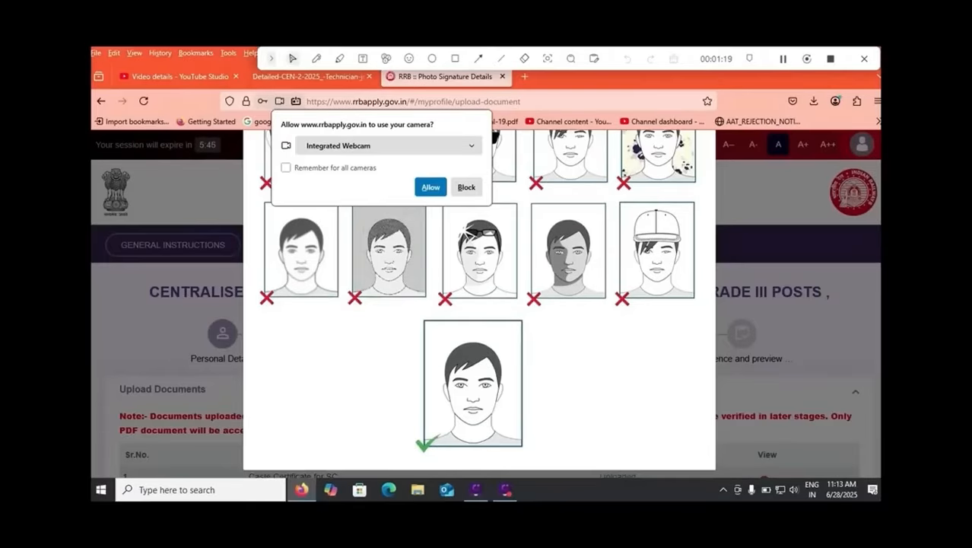
{"action": "scroll", "coordinate": [479, 305], "scroll_direction": "up", "scroll_amount": 3}
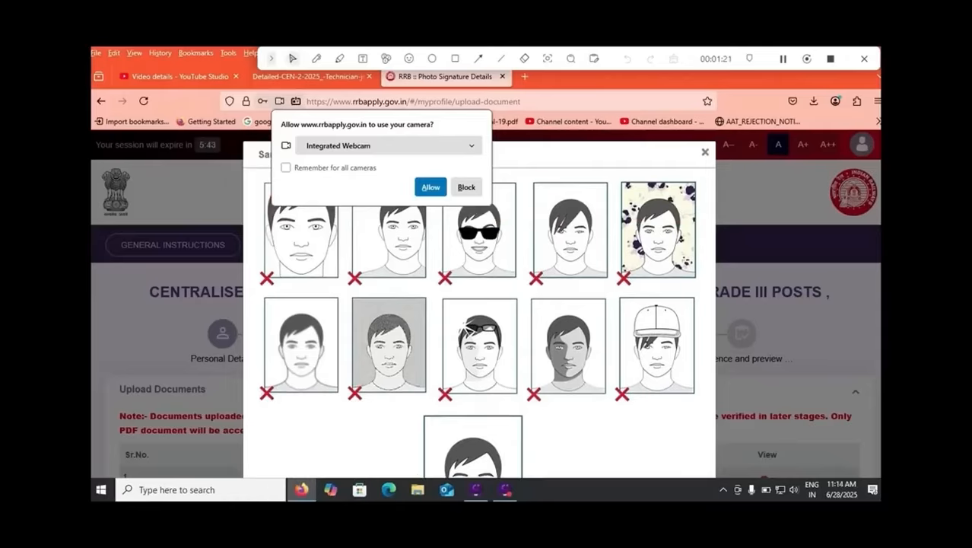
{"action": "left_click", "coordinate": [705, 152]}
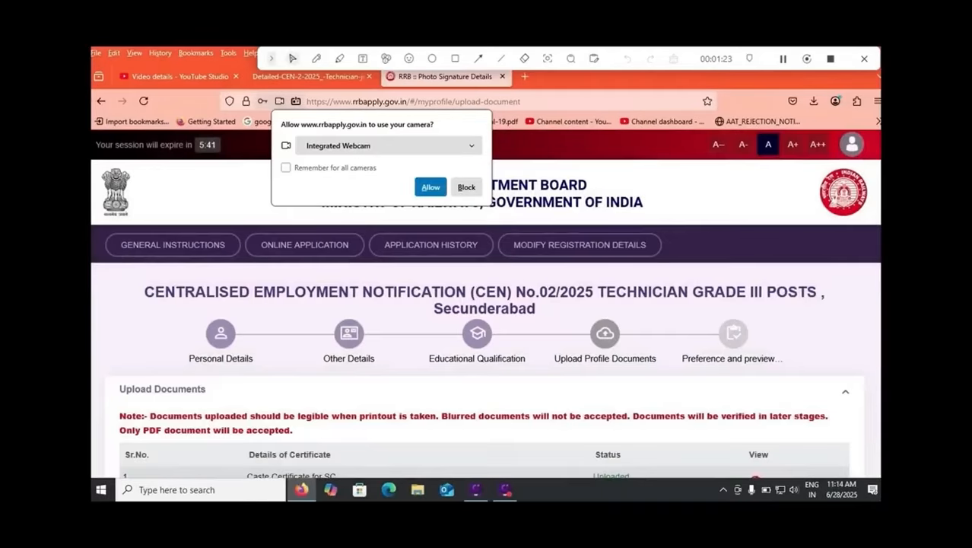
Review the photograph and signature specifications and the live image capture options on the document upload page.
{"action": "scroll", "coordinate": [485, 304], "scroll_direction": "down", "scroll_amount": 4}
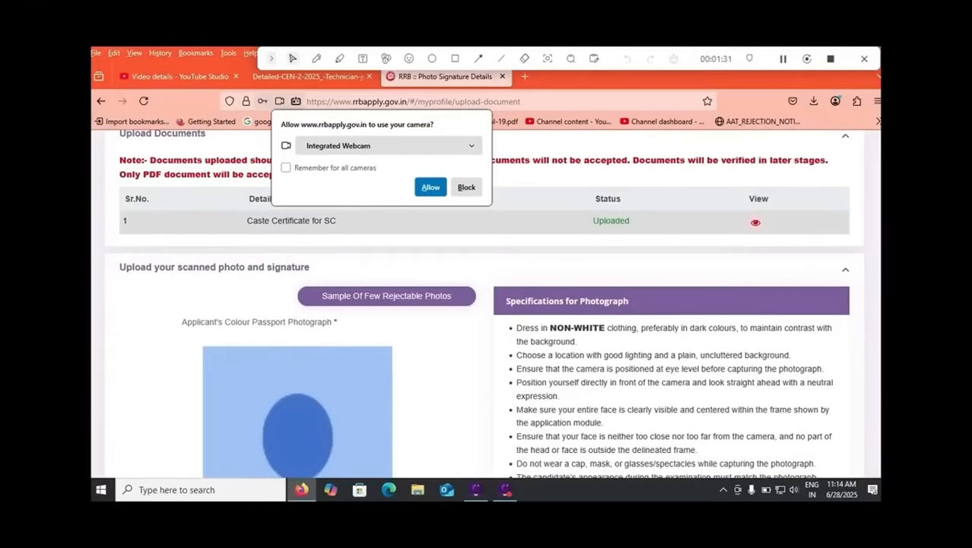
{"action": "scroll", "coordinate": [484, 304], "scroll_direction": "down", "scroll_amount": 3}
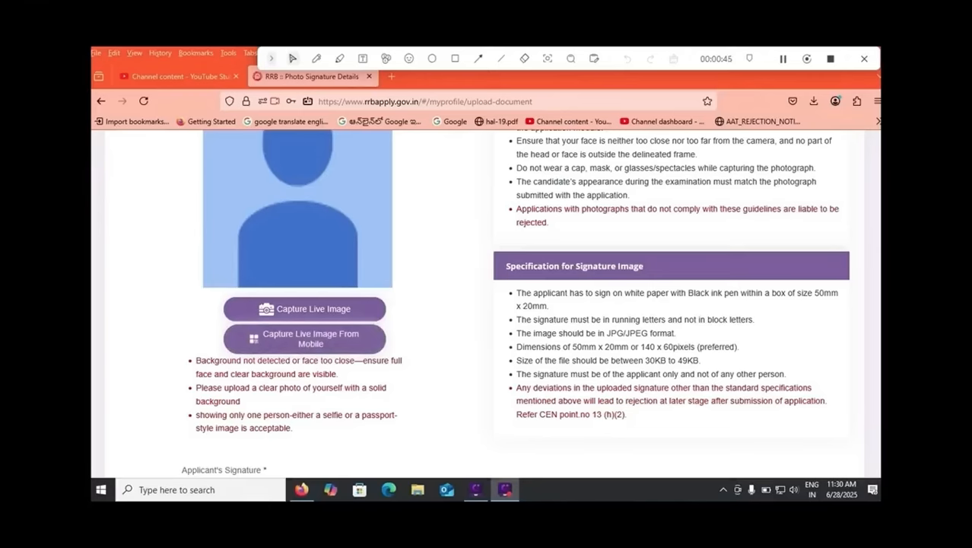
{"action": "scroll", "coordinate": [487, 304], "scroll_direction": "up", "scroll_amount": 3}
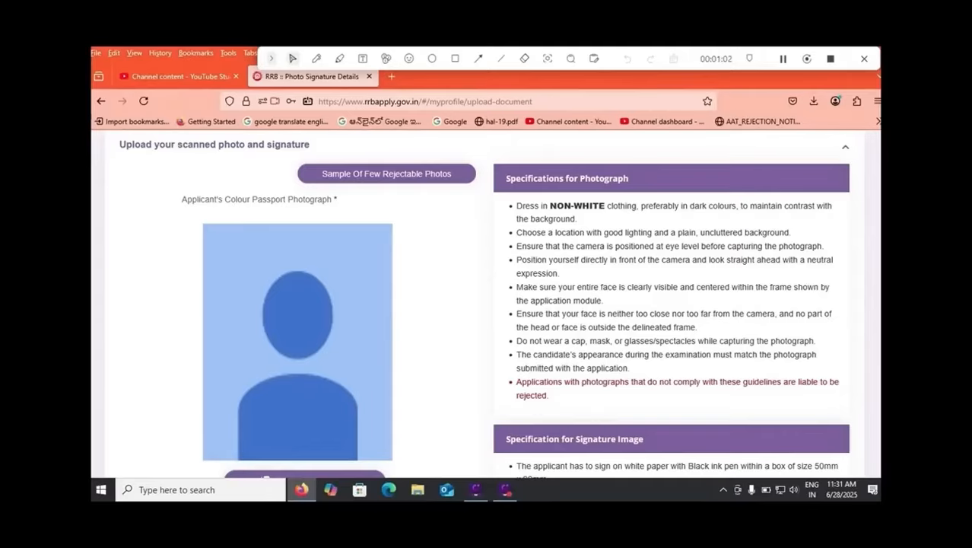
{"action": "scroll", "coordinate": [484, 304], "scroll_direction": "down", "scroll_amount": 2}
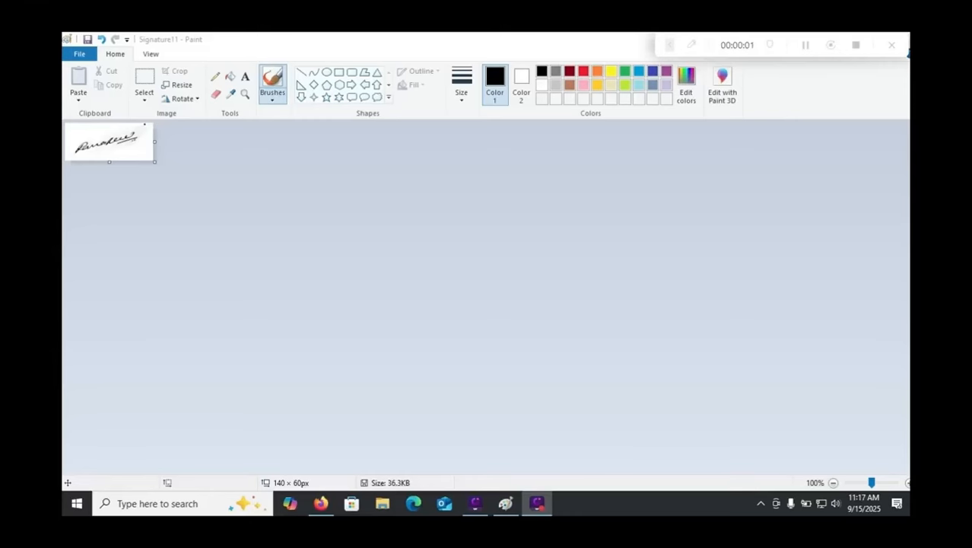
Resize the signature image in Paint to 140 by 60 pixels without maintaining its aspect ratio, and bring up the file saving options.
{"action": "left_click", "coordinate": [177, 86]}
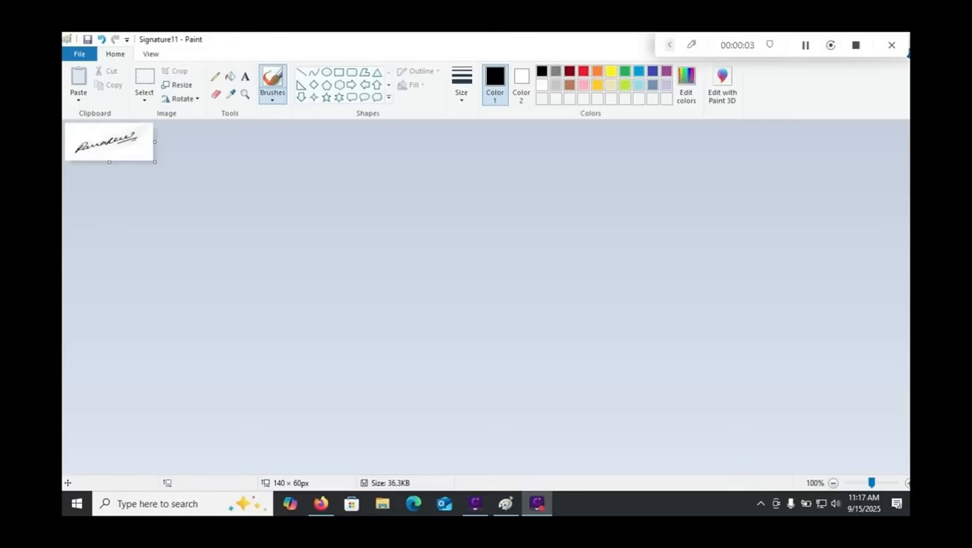
{"action": "left_click", "coordinate": [176, 85]}
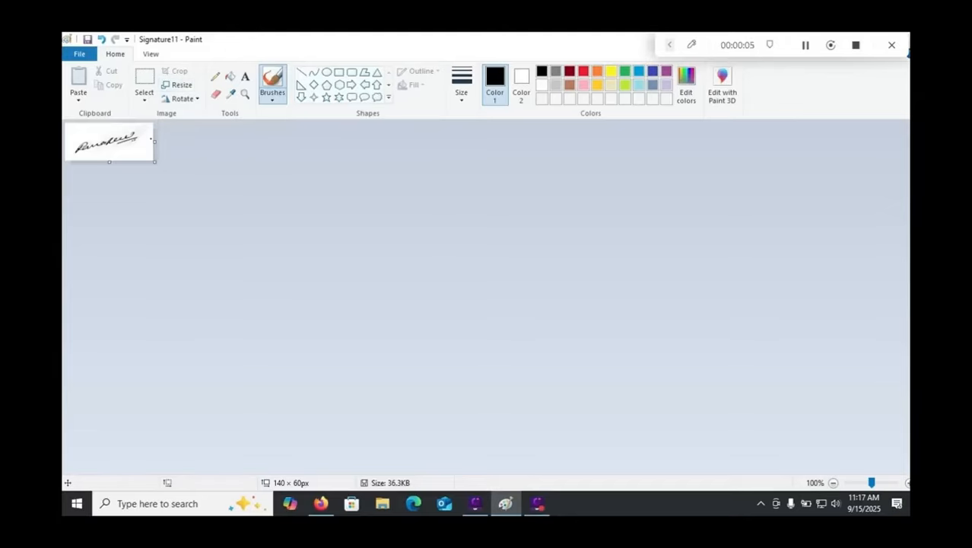
{"action": "left_click", "coordinate": [107, 202]}
{"action": "left_click", "coordinate": [200, 131]}
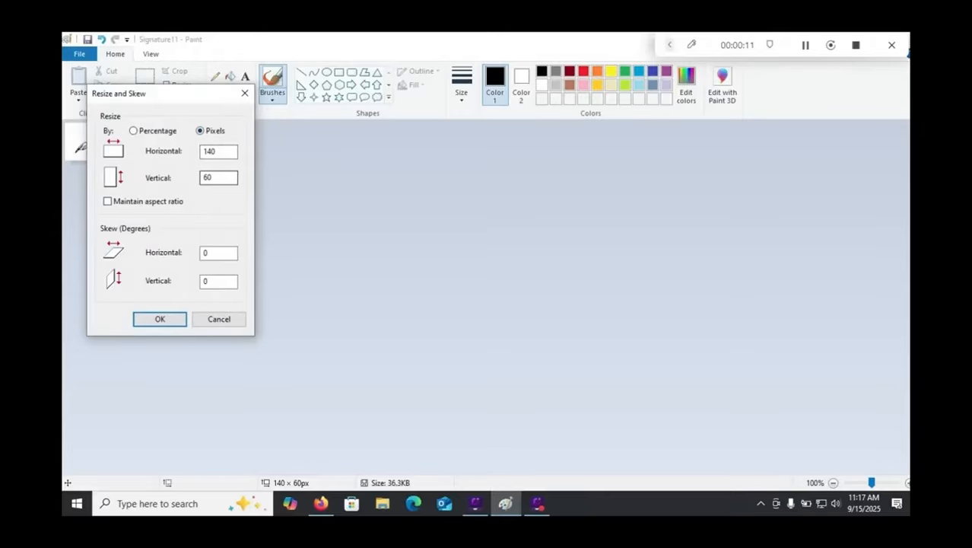
{"action": "left_click", "coordinate": [159, 319]}
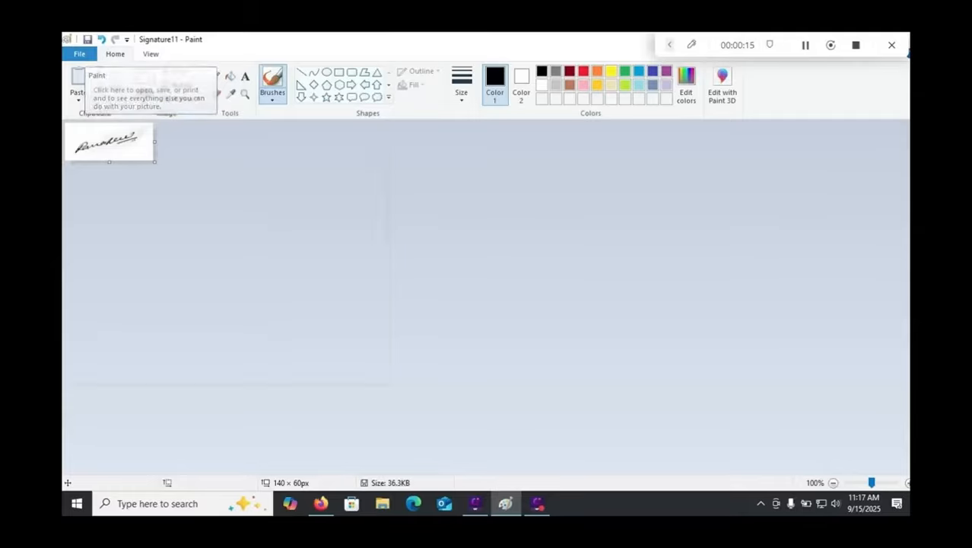
{"action": "left_click", "coordinate": [79, 53]}
{"action": "mouse_move", "coordinate": [102, 158]}
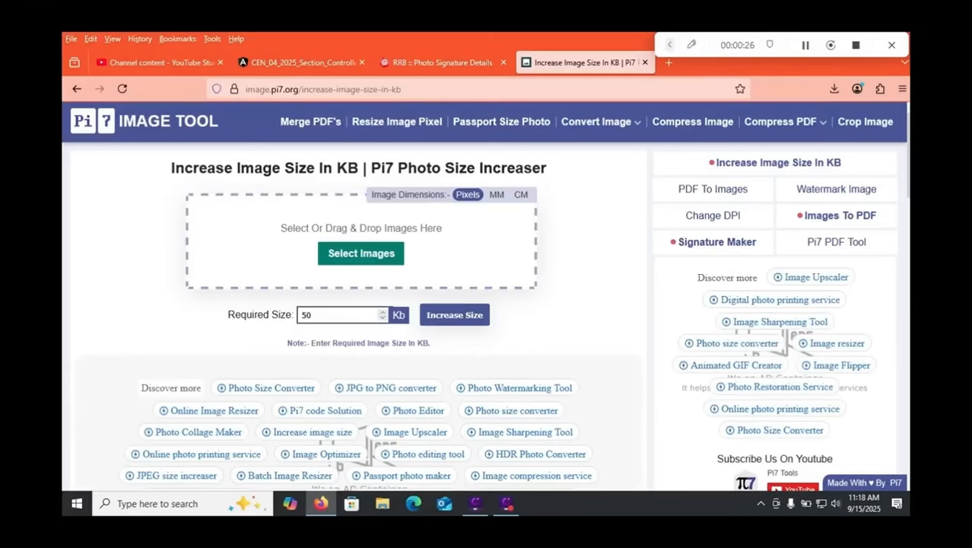
Check the signature file-size limits on the RRB page and set the required size in the Pi7 image size increaser to 40 KB.
{"action": "left_click", "coordinate": [443, 63]}
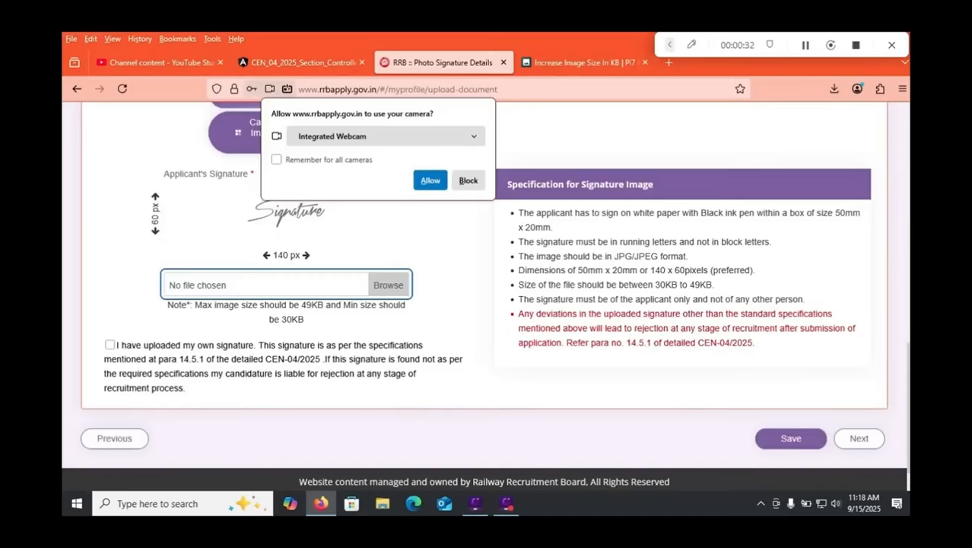
{"action": "left_click_drag", "start_coordinate": [652, 285], "coordinate": [660, 285]}
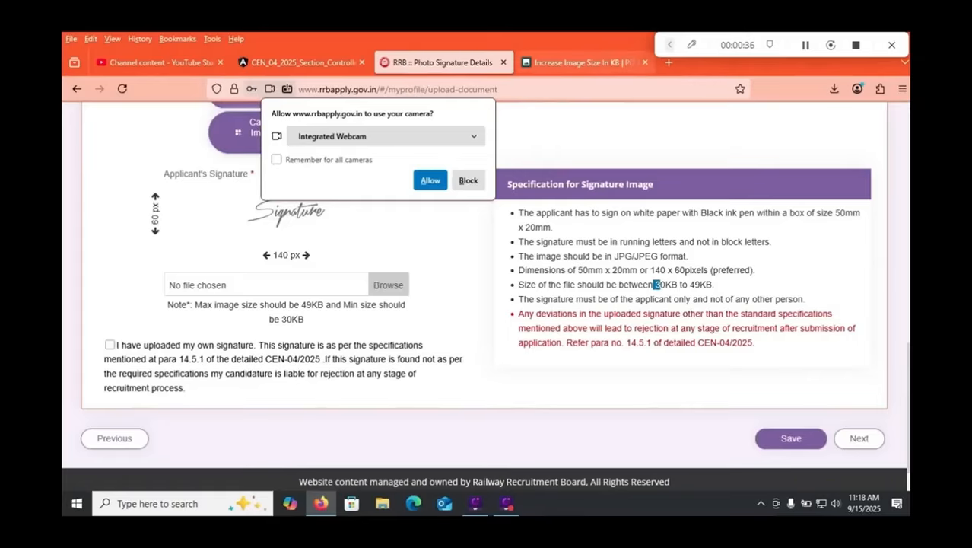
{"action": "left_click", "coordinate": [583, 63]}
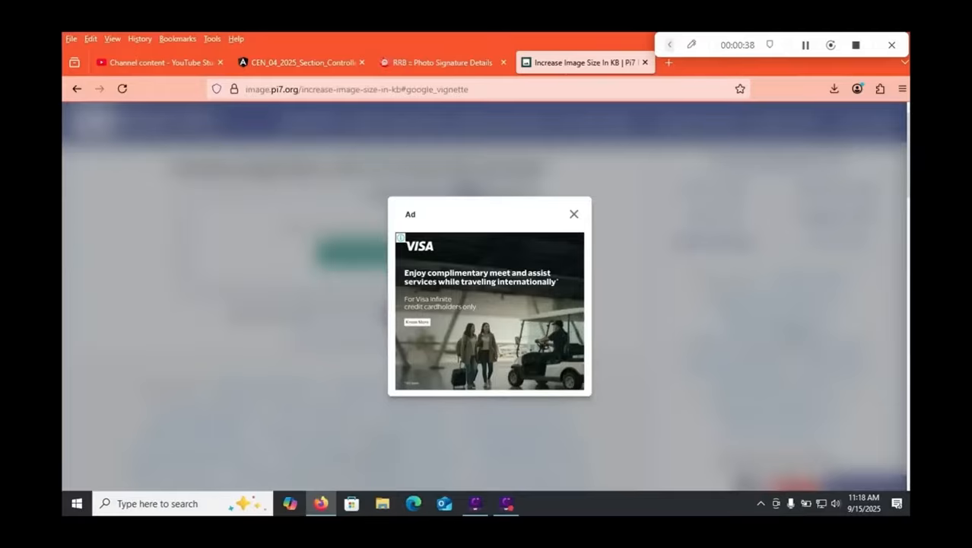
{"action": "left_click", "coordinate": [573, 214]}
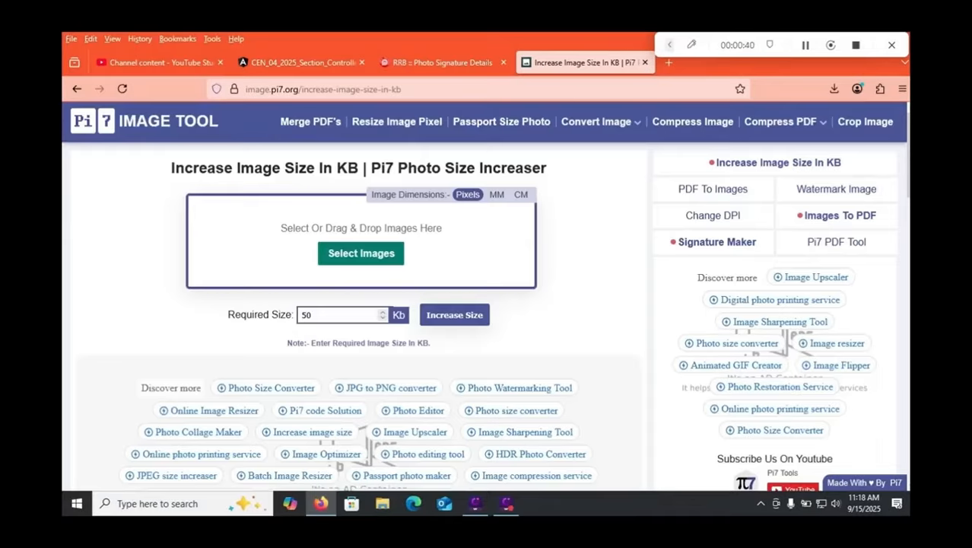
{"action": "double_click", "coordinate": [306, 314]}
{"action": "type", "text": "40"}
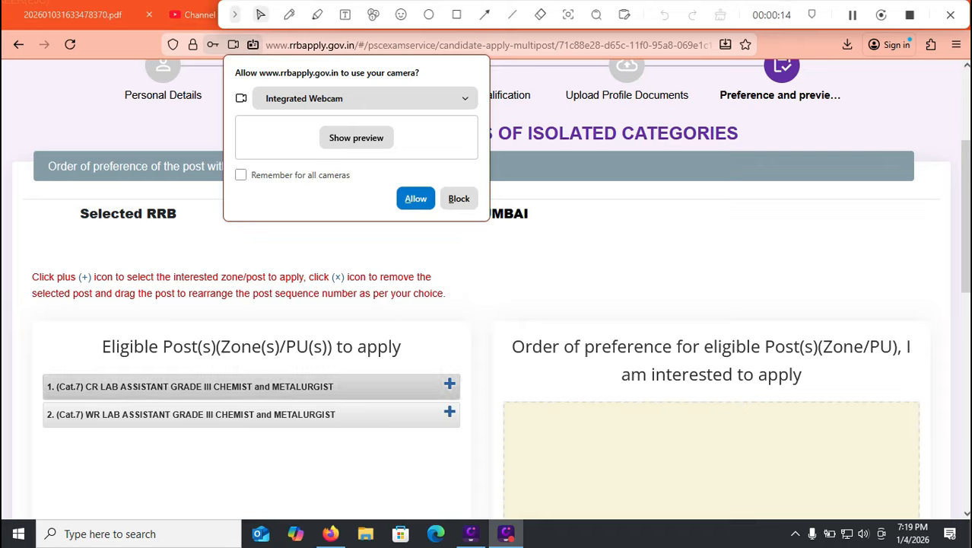
Add both Lab Assistant Grade III posts to the preference list, with WR first and CR second, and confirm the order of preference.
{"action": "left_click", "coordinate": [450, 385]}
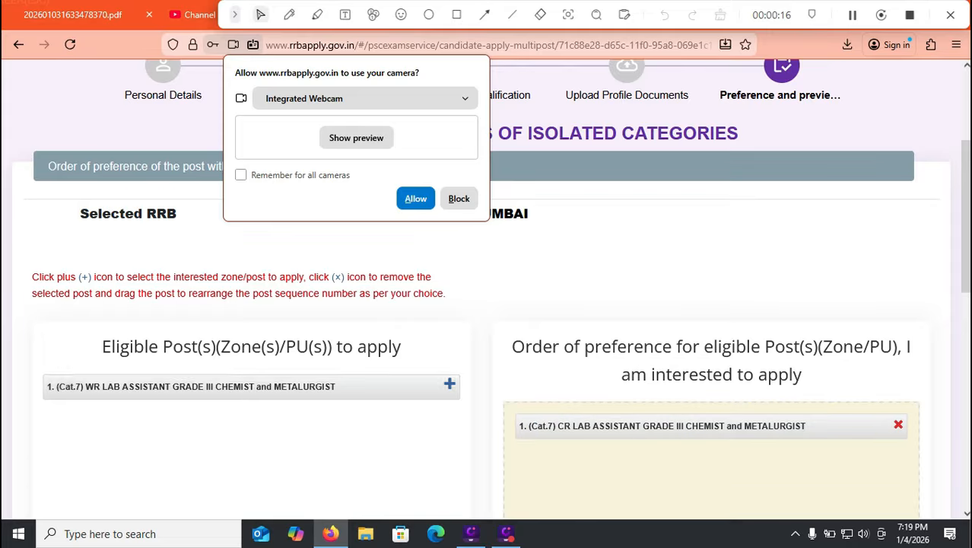
{"action": "left_click", "coordinate": [450, 385]}
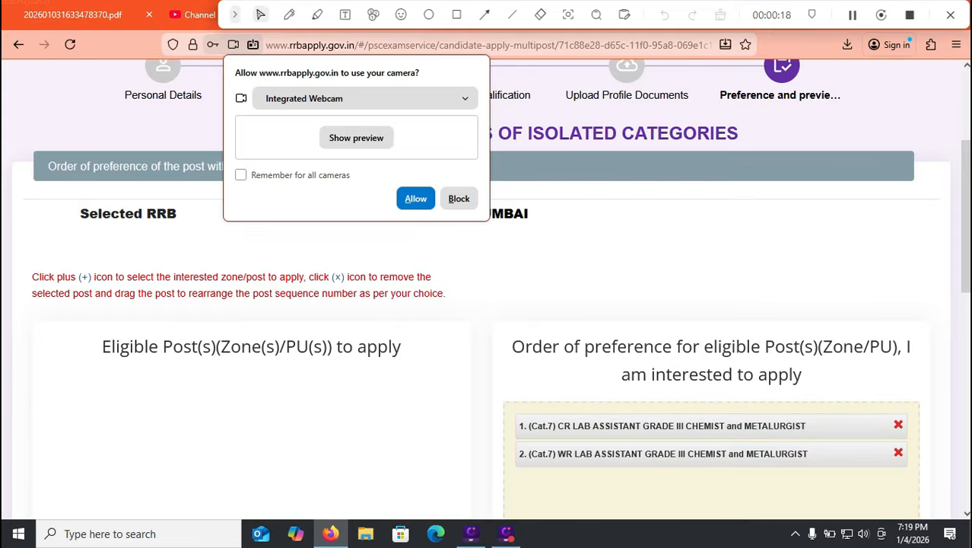
{"action": "left_click_drag", "start_coordinate": [711, 454], "coordinate": [690, 426]}
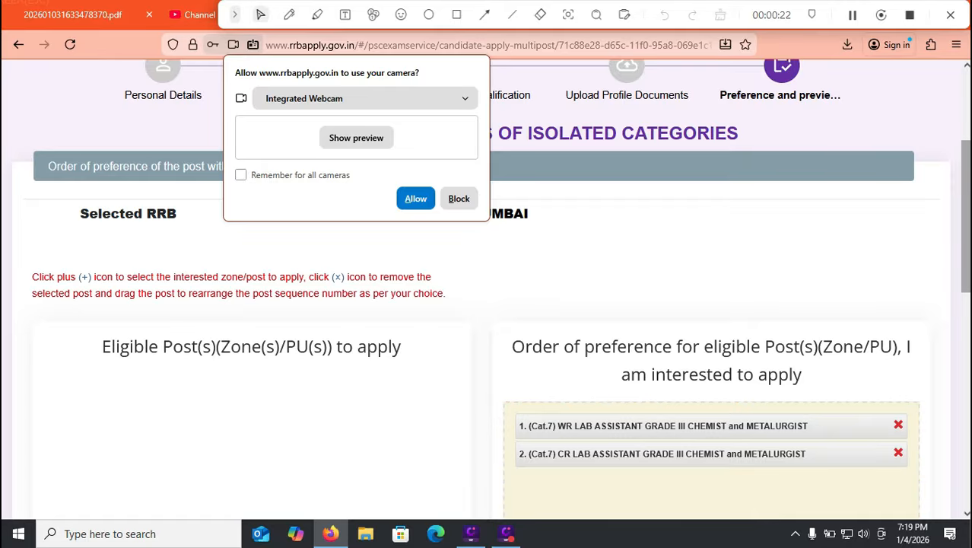
{"action": "scroll", "coordinate": [711, 304], "scroll_direction": "down", "scroll_amount": 3}
{"action": "scroll", "coordinate": [487, 289], "scroll_direction": "down", "scroll_amount": 2}
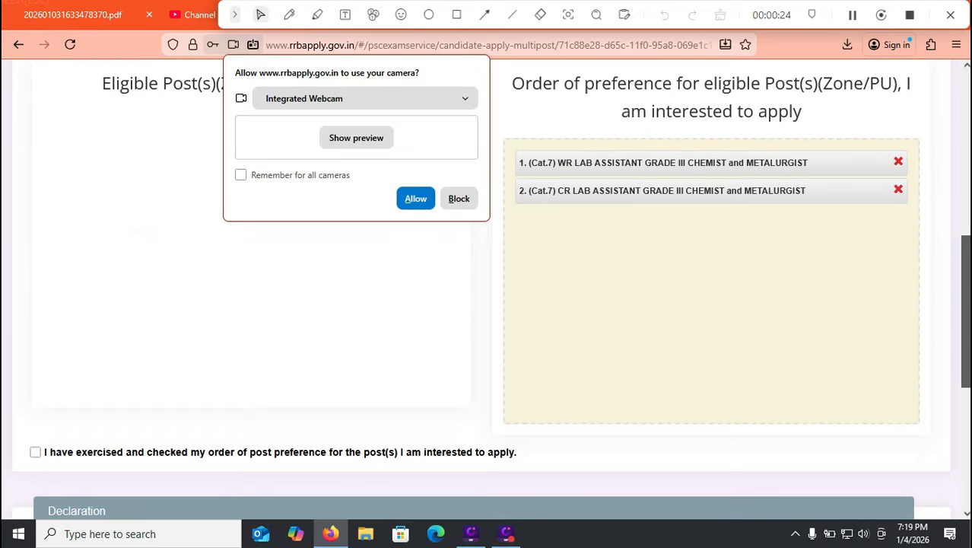
{"action": "left_click", "coordinate": [35, 360]}
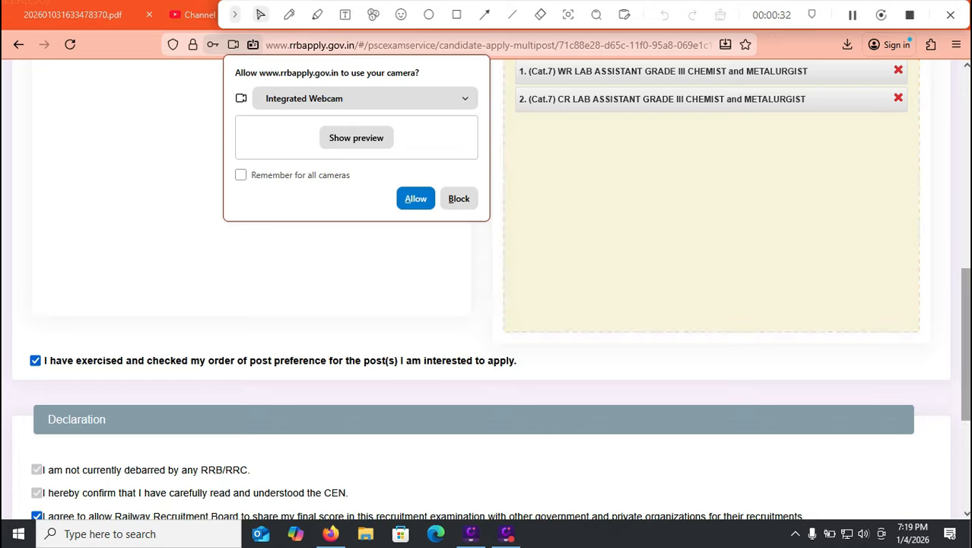
Accept the eligibility criteria declaration and enter TIRUPATI as the place.
{"action": "scroll", "coordinate": [487, 289], "scroll_direction": "down", "scroll_amount": 4}
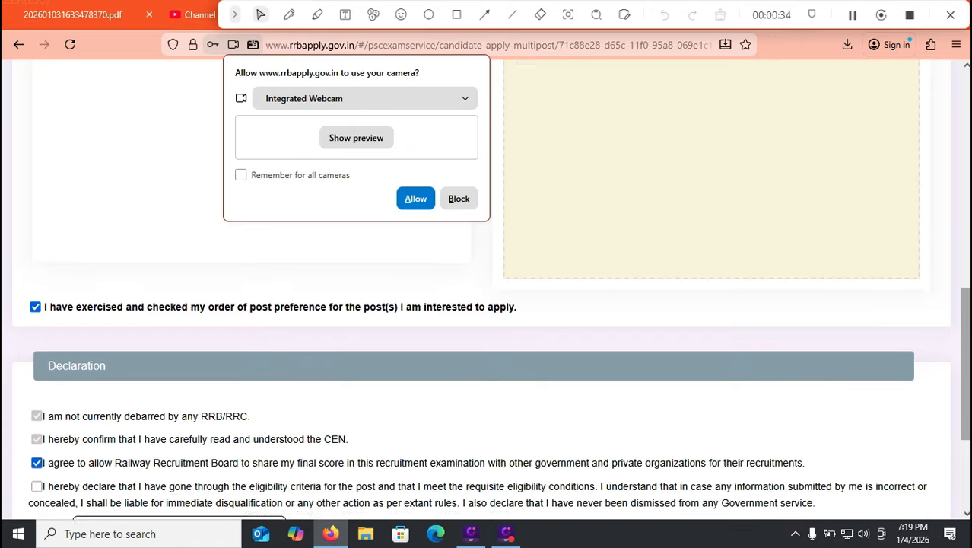
{"action": "scroll", "coordinate": [487, 289], "scroll_direction": "down", "scroll_amount": 1}
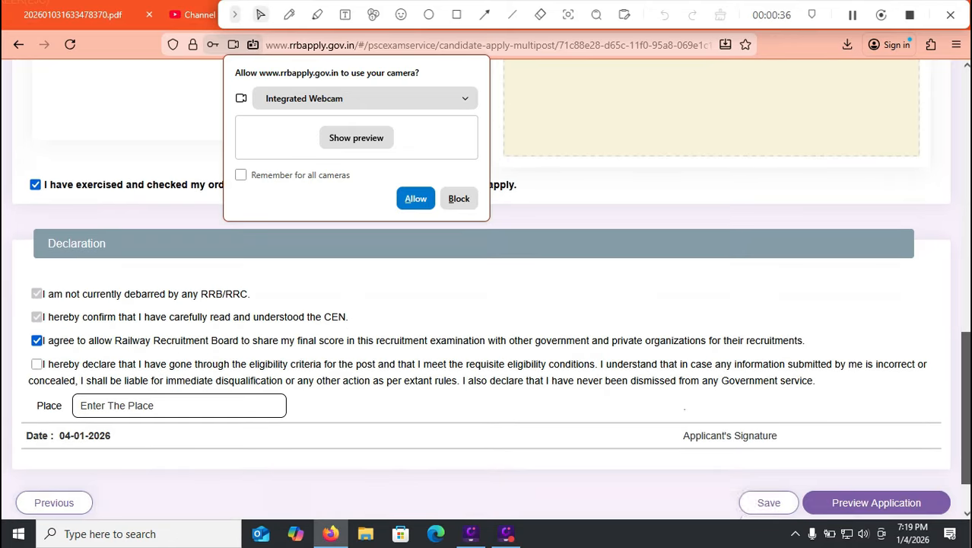
{"action": "left_click", "coordinate": [37, 364]}
{"action": "left_click", "coordinate": [122, 406]}
{"action": "type", "text": "TIRUAP"}
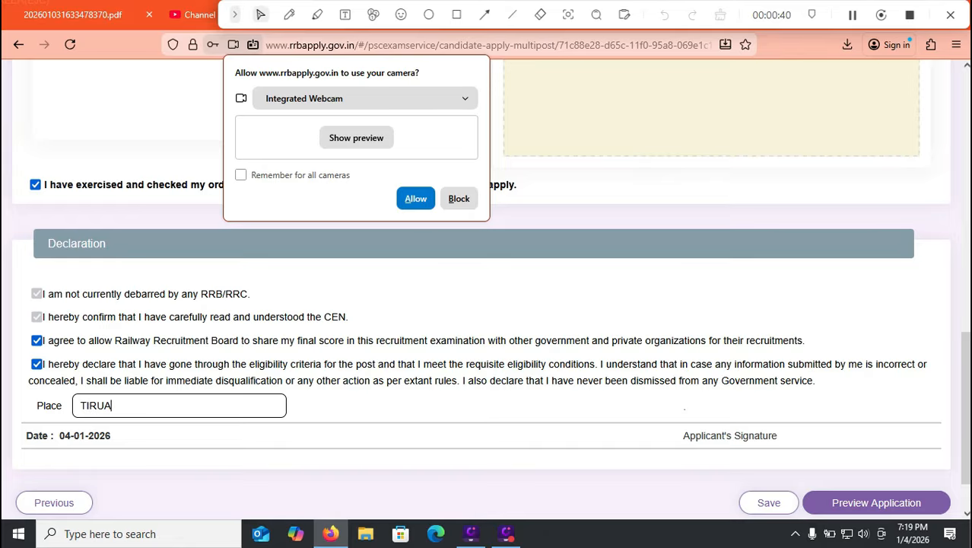
{"action": "key", "text": "BackSpace"}
{"action": "key", "text": "BackSpace"}
{"action": "type", "text": "PATI"}
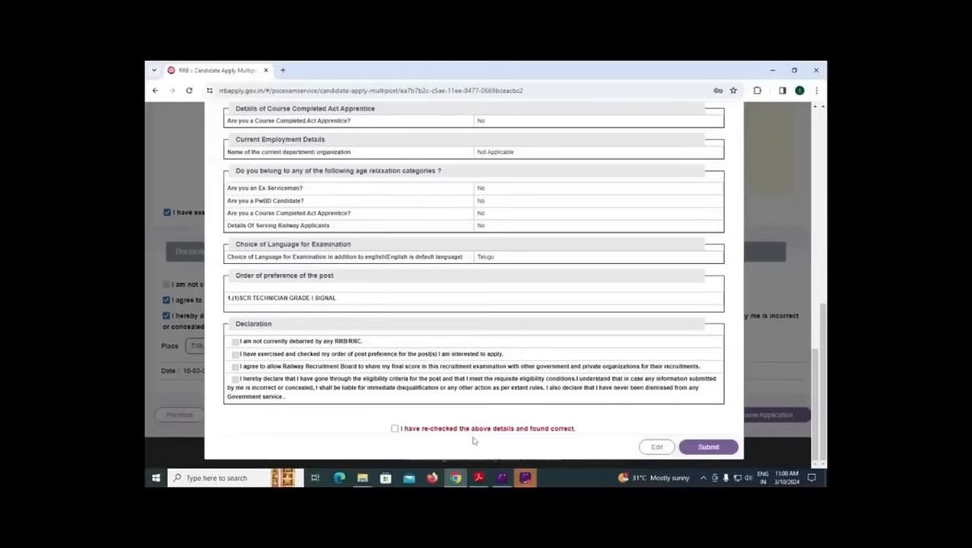
Confirm that the previewed details were re-checked and submit the application, accepting that no corrections are possible.
{"action": "left_click", "coordinate": [394, 428]}
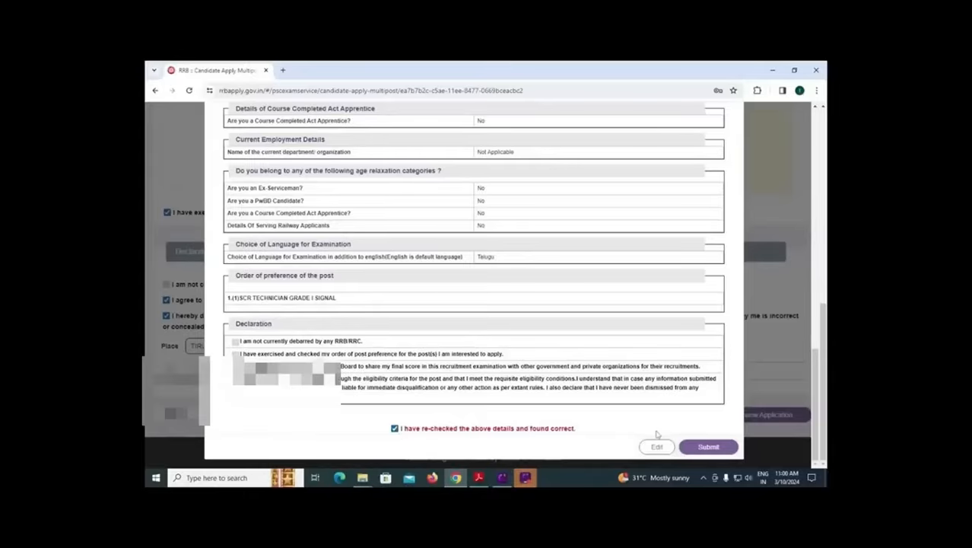
{"action": "left_click", "coordinate": [701, 447]}
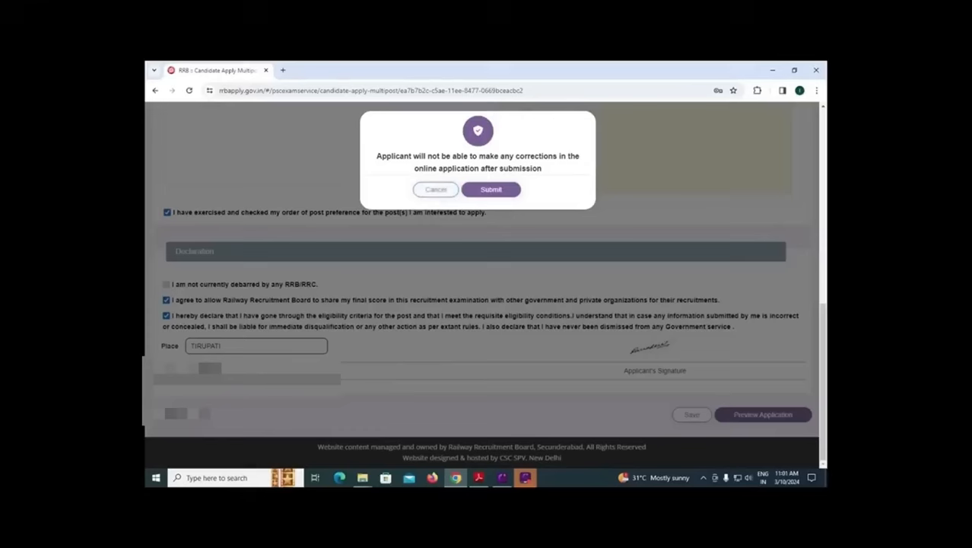
{"action": "left_click", "coordinate": [484, 195]}
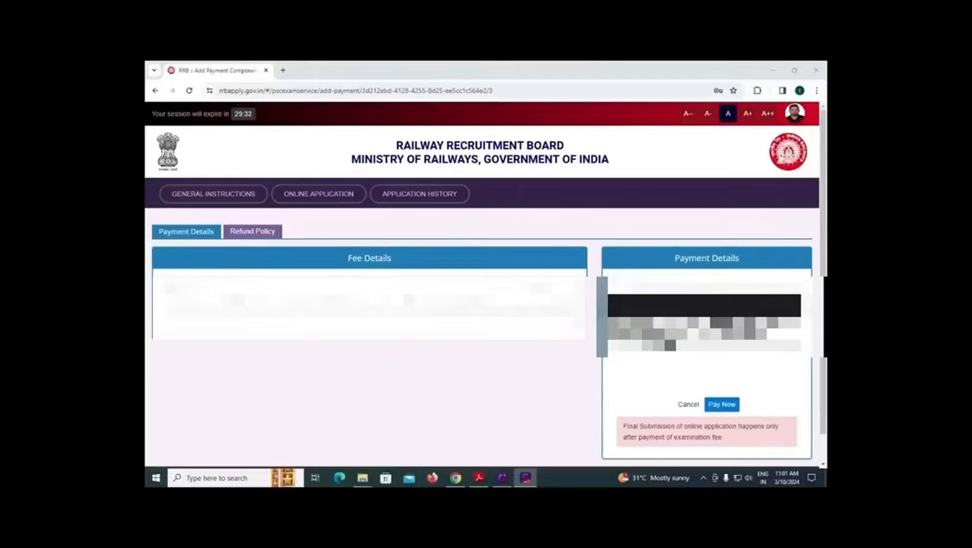
Start the examination fee payment, accept the refund policy terms and proceed.
{"action": "left_click", "coordinate": [719, 406]}
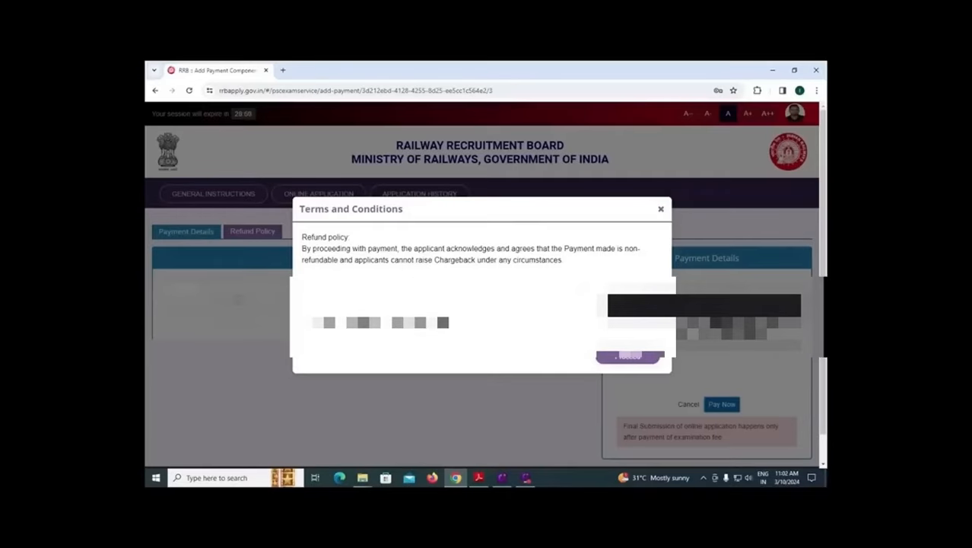
{"action": "left_click", "coordinate": [305, 323]}
{"action": "left_click", "coordinate": [626, 362]}
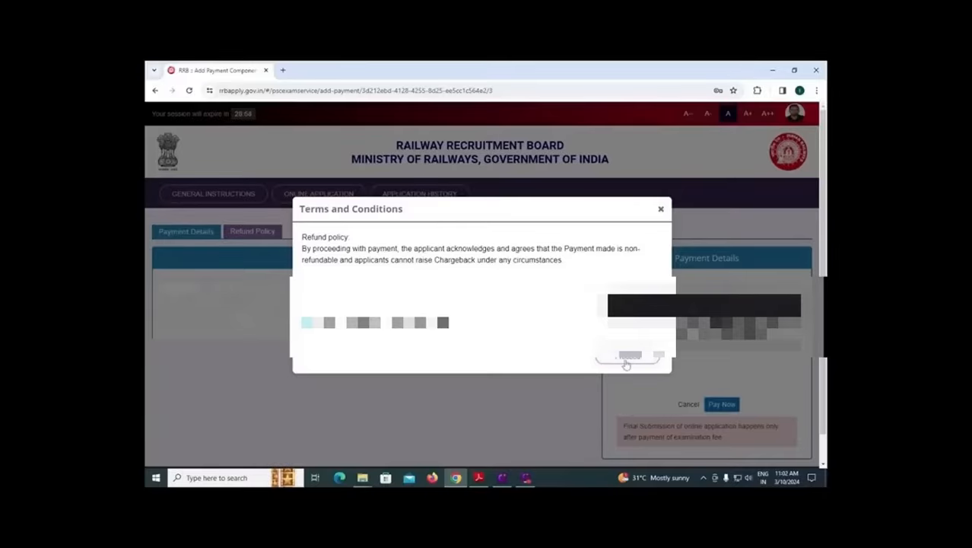